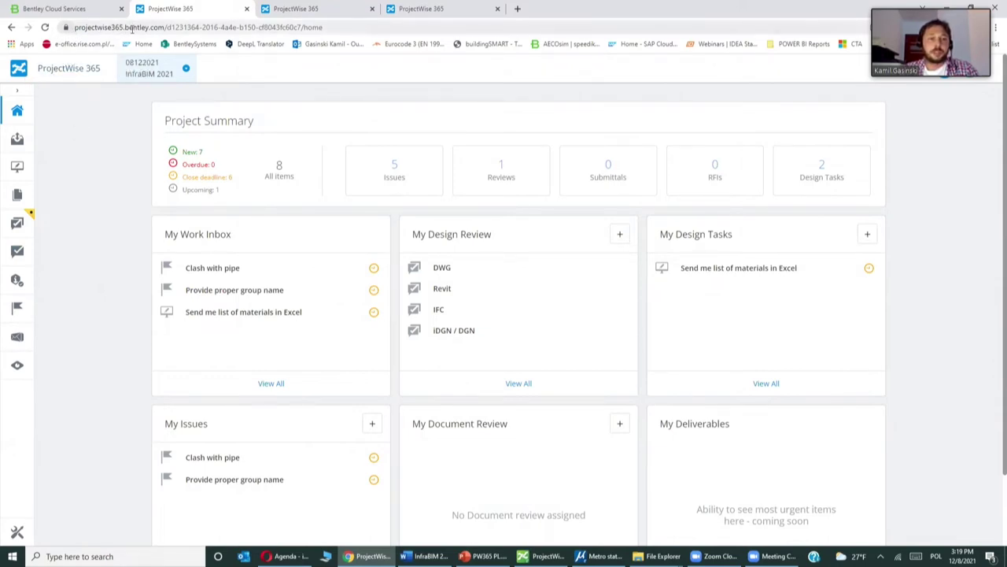
Find the InfraBIM 2021 project among the favorite projects, open it and look over its home page summary.
{"action": "left_click", "coordinate": [77, 71]}
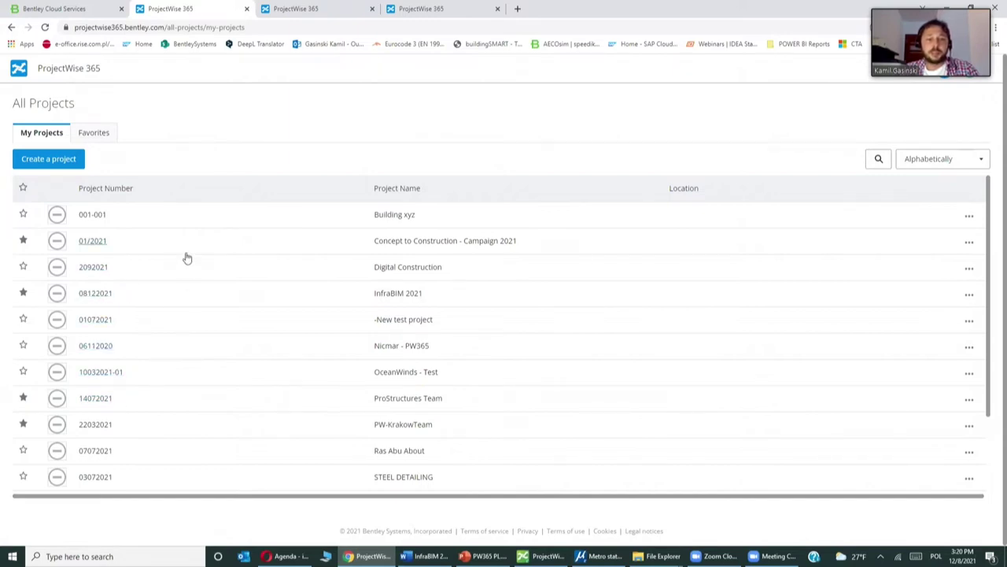
{"action": "left_click", "coordinate": [94, 134]}
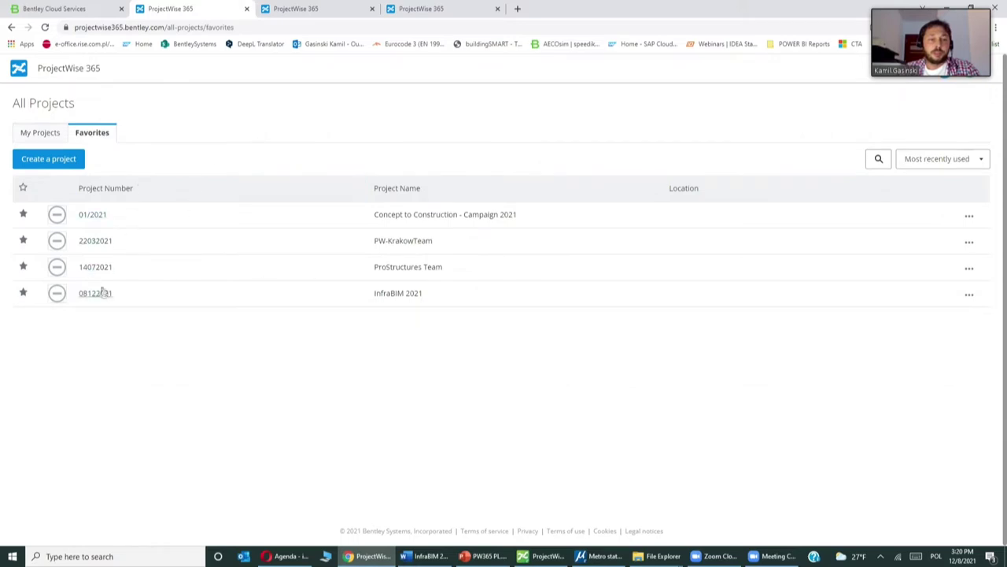
{"action": "left_click_drag", "start_coordinate": [426, 294], "coordinate": [376, 292]}
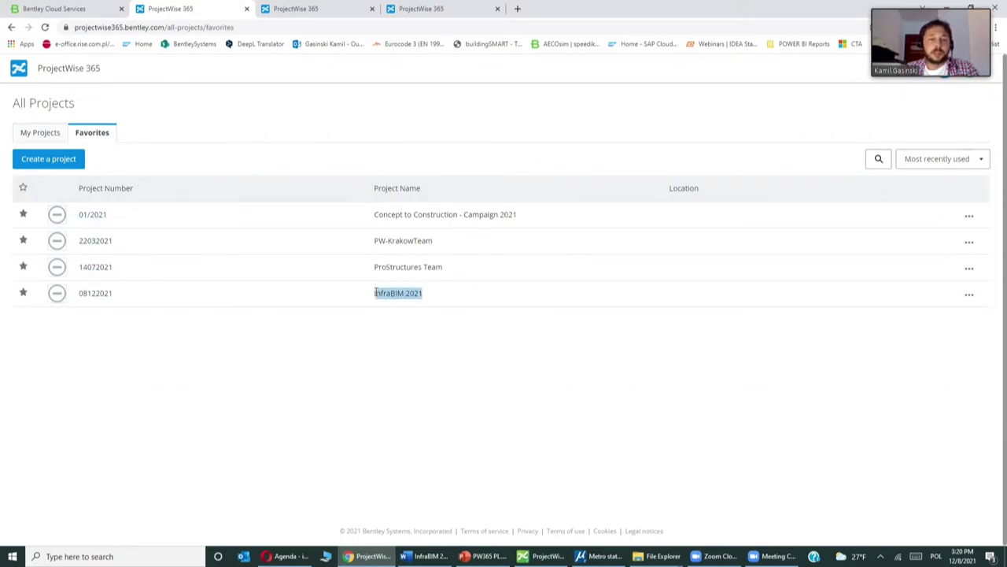
{"action": "left_click", "coordinate": [111, 297]}
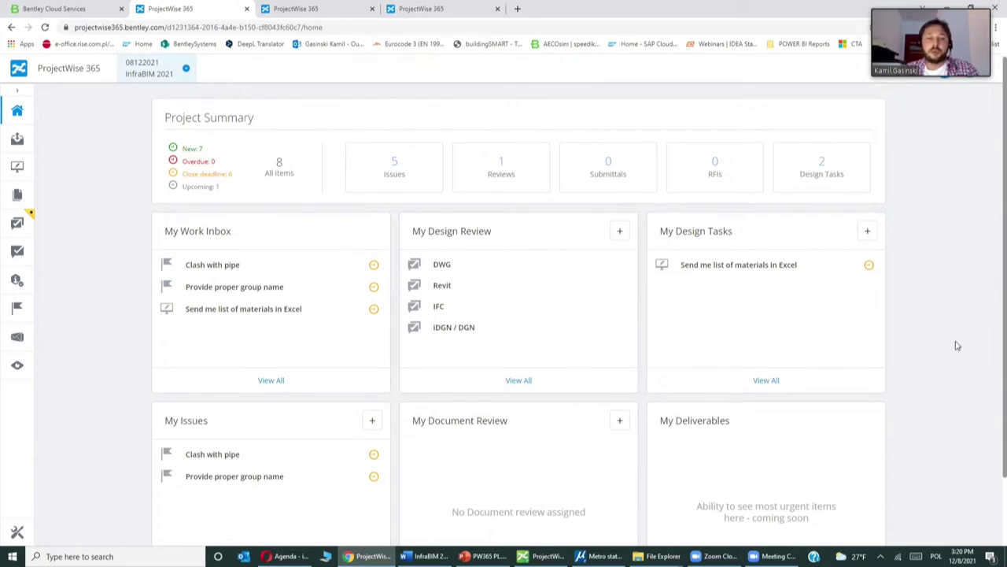
{"action": "scroll", "coordinate": [948, 334], "scroll_direction": "down", "scroll_amount": 1}
{"action": "scroll", "coordinate": [948, 337], "scroll_direction": "up", "scroll_amount": 1}
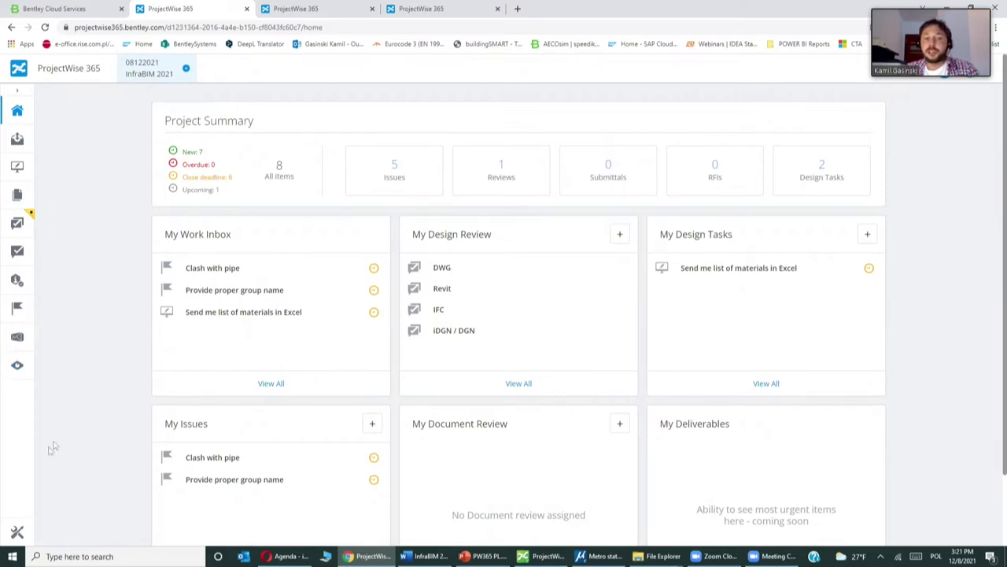
Open the team management page in the project's administration and select the first team member.
{"action": "left_click", "coordinate": [16, 532]}
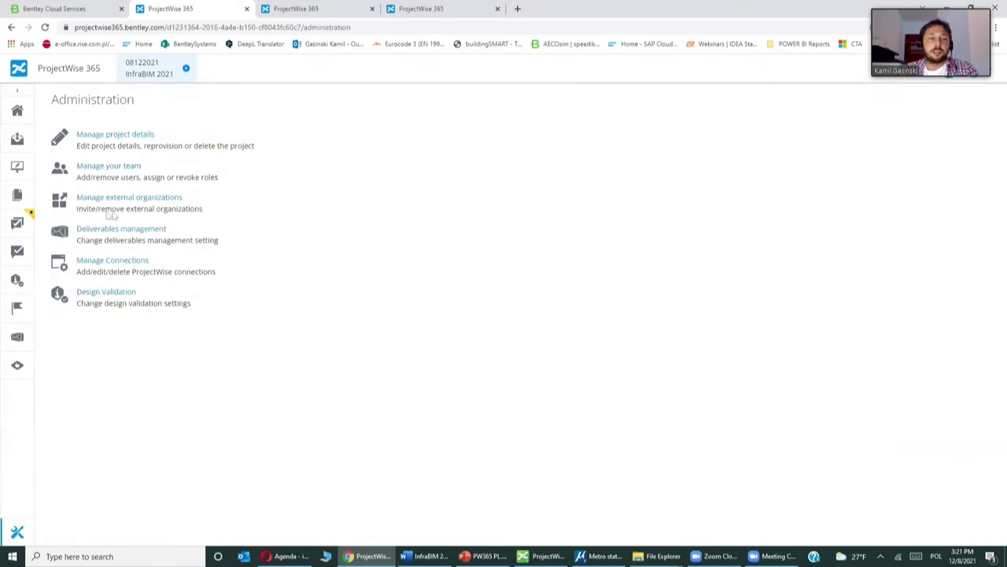
{"action": "left_click", "coordinate": [103, 166]}
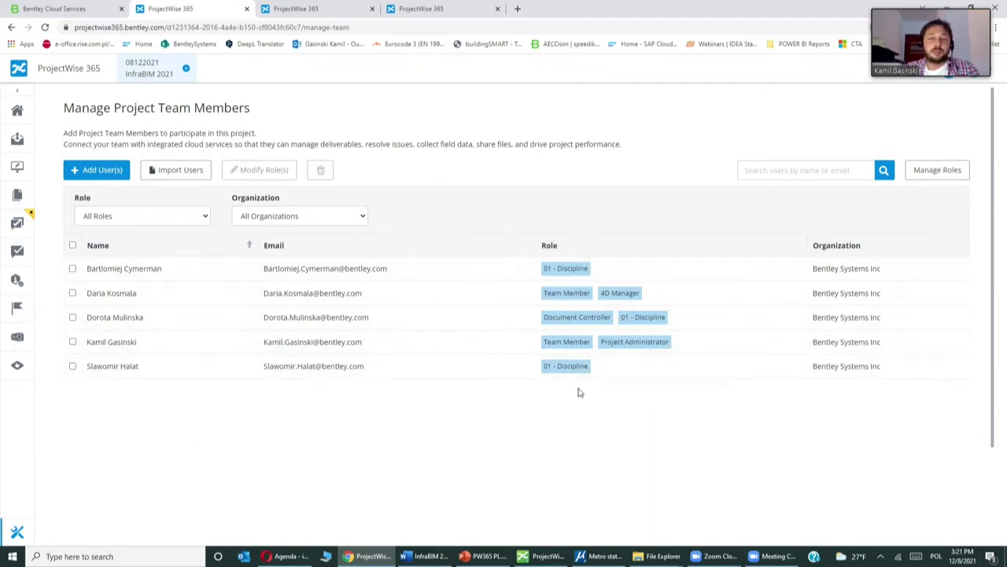
{"action": "left_click", "coordinate": [71, 269]}
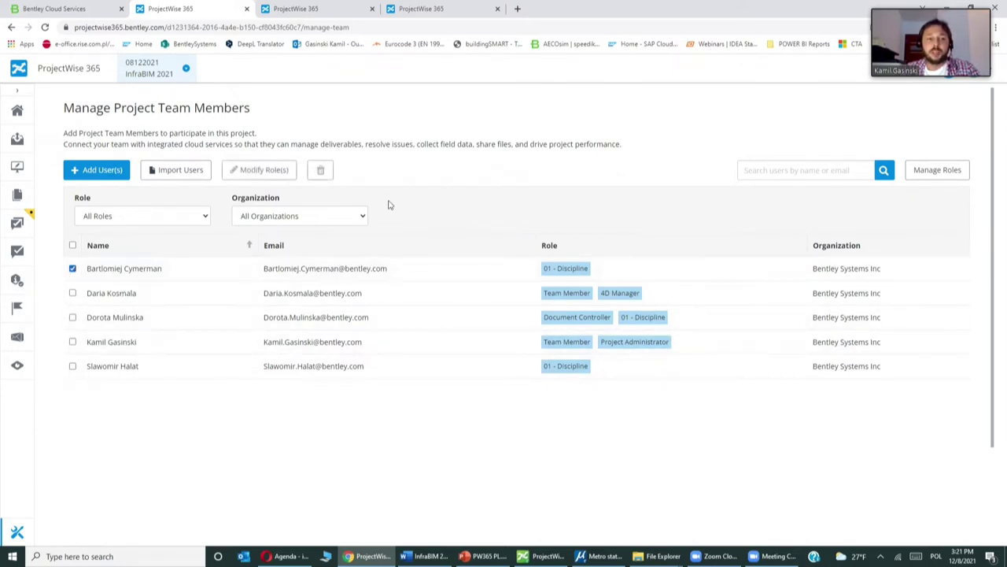
In the Document Controller role, keep Create / Modify Team Roles & Permissions and Manage Project Access and Billing Settings off, and save the role.
{"action": "left_click", "coordinate": [937, 171]}
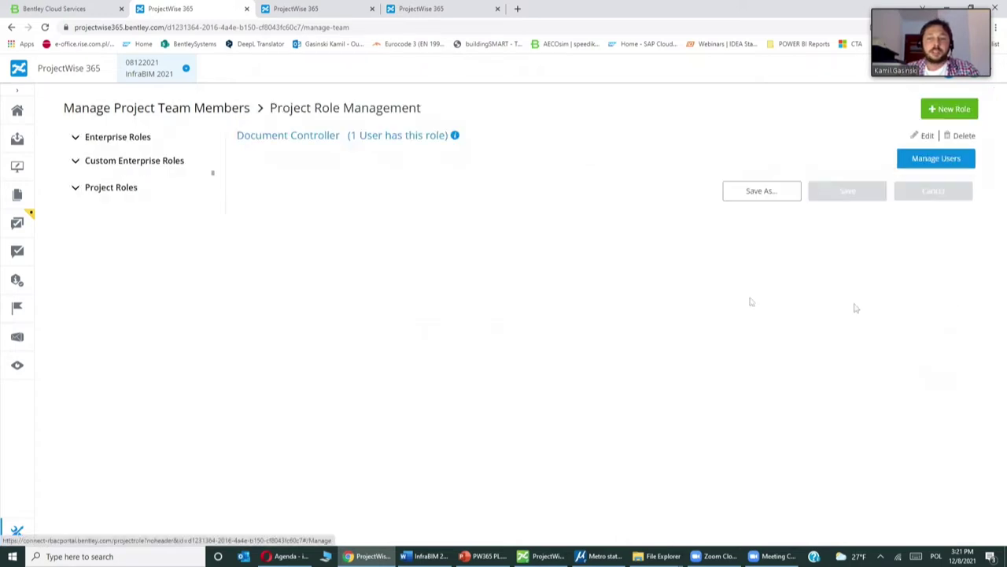
{"action": "left_click", "coordinate": [262, 223]}
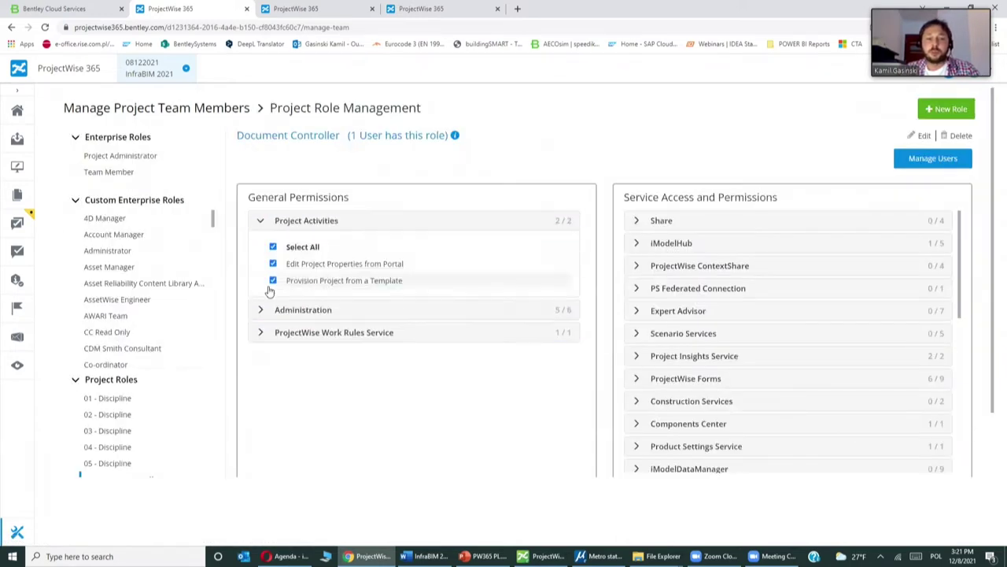
{"action": "left_click", "coordinate": [271, 311]}
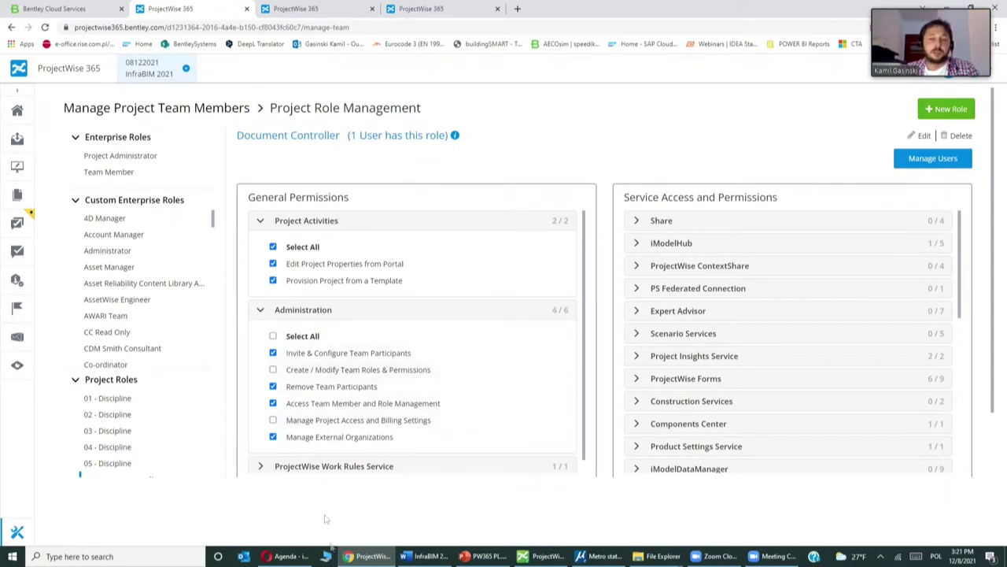
{"action": "scroll", "coordinate": [559, 409], "scroll_direction": "down", "scroll_amount": 2}
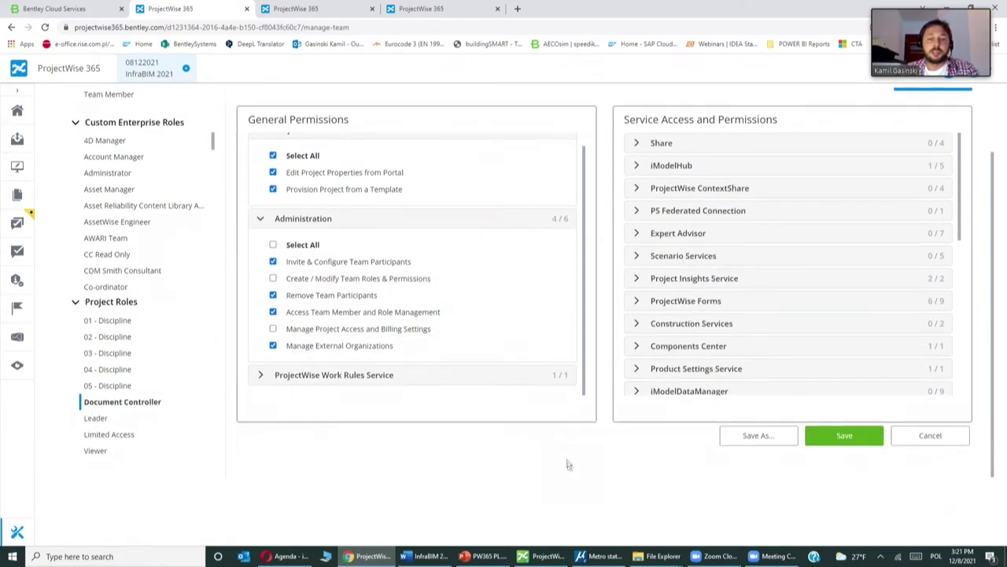
{"action": "left_click", "coordinate": [844, 435]}
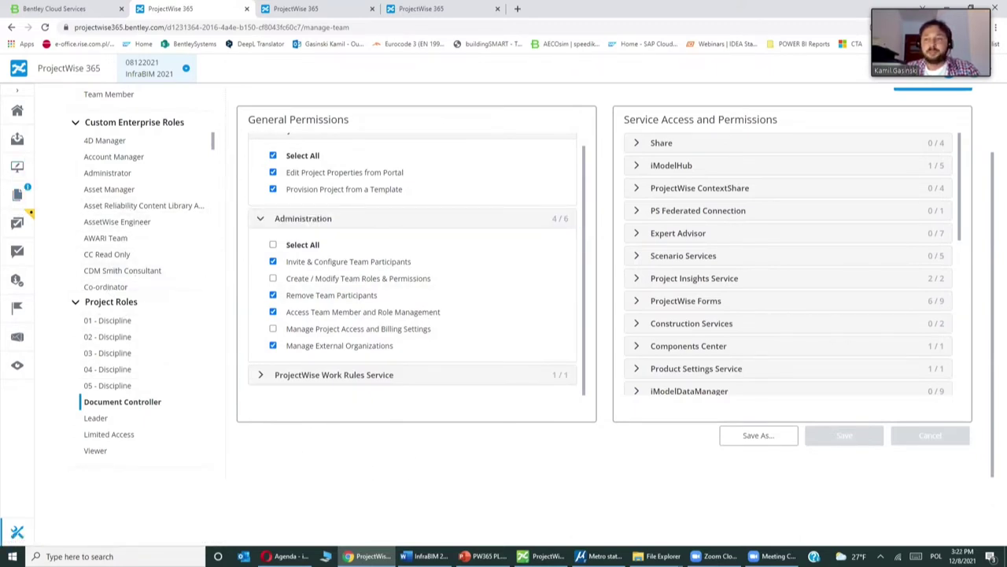
Review the folder access permissions of the 00 - Administration documents folder, including all roles, and close them without saving.
{"action": "left_click", "coordinate": [17, 193]}
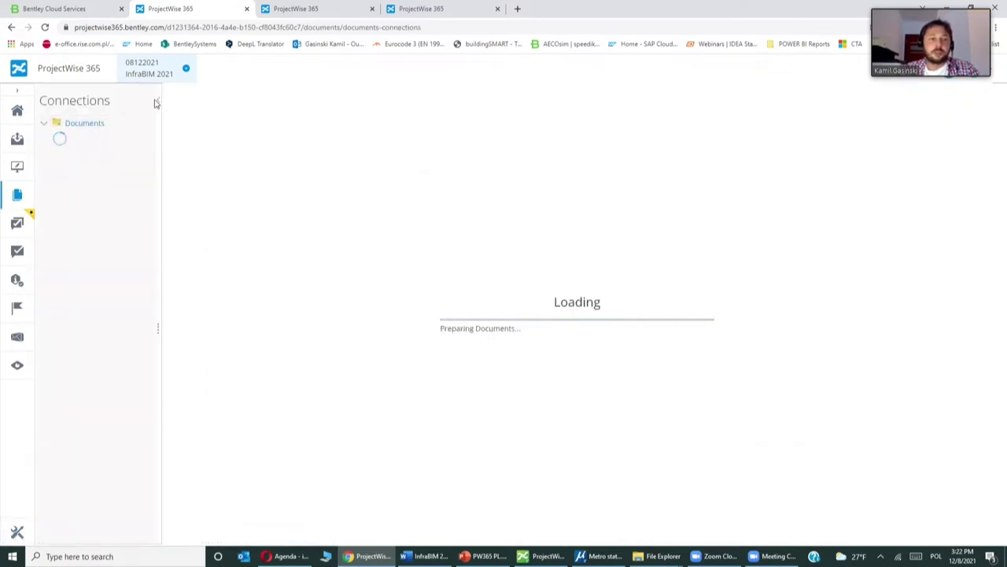
{"action": "left_click", "coordinate": [175, 103]}
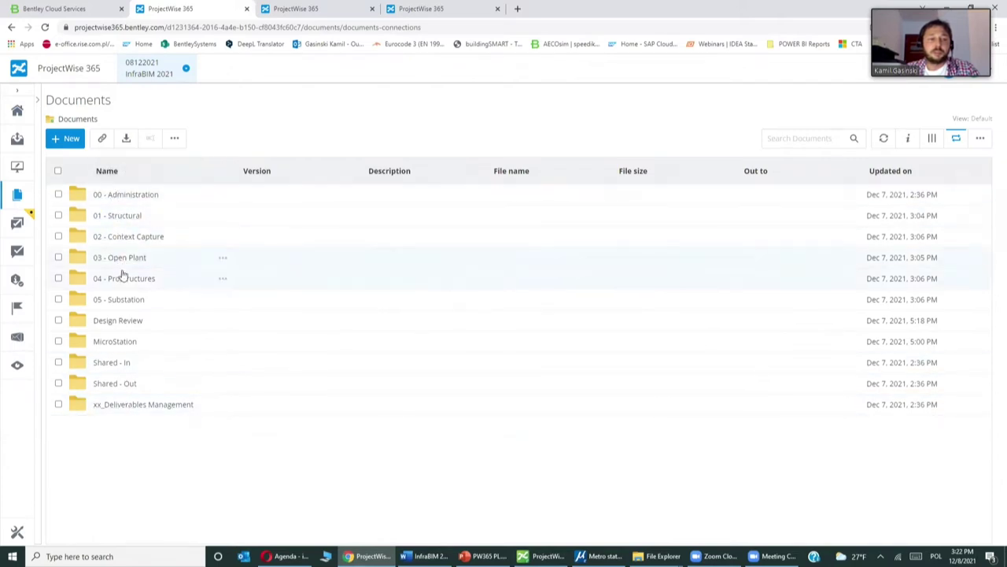
{"action": "left_click", "coordinate": [223, 197]}
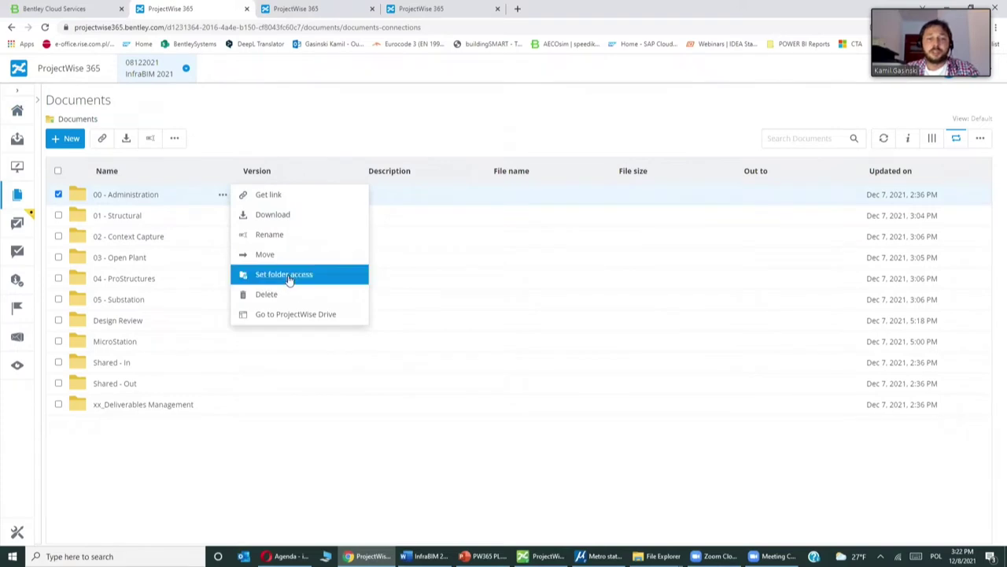
{"action": "left_click", "coordinate": [288, 277]}
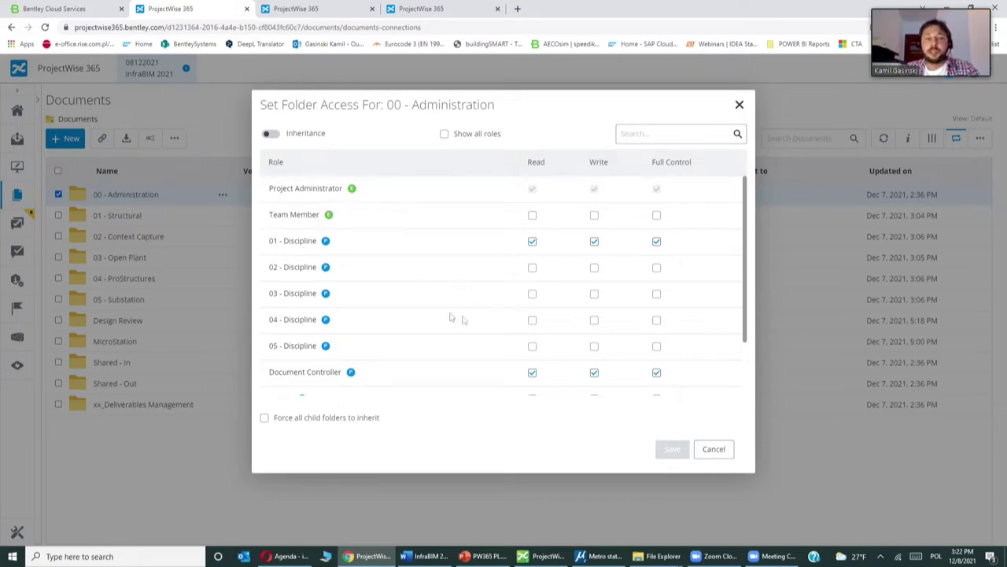
{"action": "scroll", "coordinate": [306, 233], "scroll_direction": "down", "scroll_amount": 1}
{"action": "scroll", "coordinate": [314, 322], "scroll_direction": "down", "scroll_amount": 2}
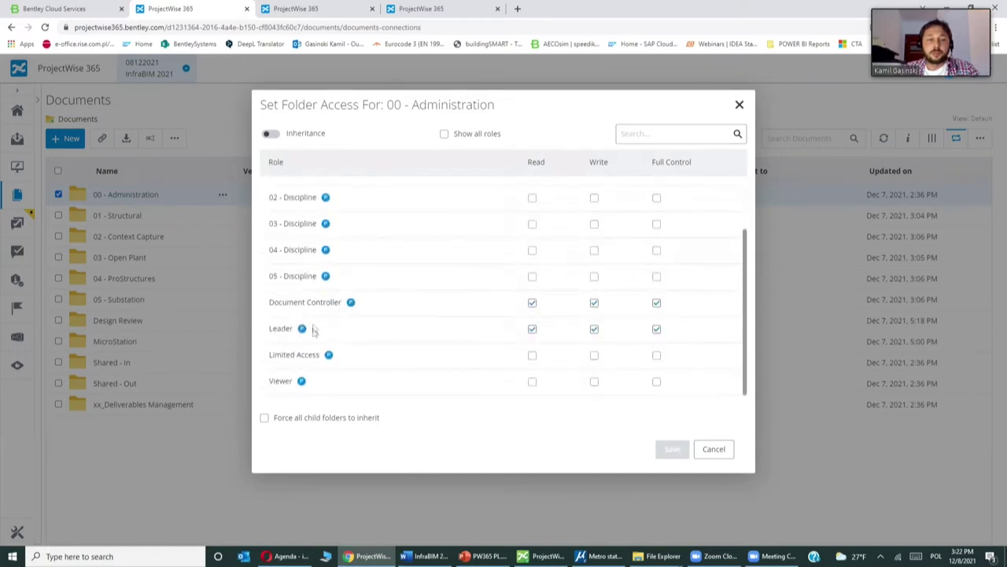
{"action": "scroll", "coordinate": [314, 322], "scroll_direction": "up", "scroll_amount": 3}
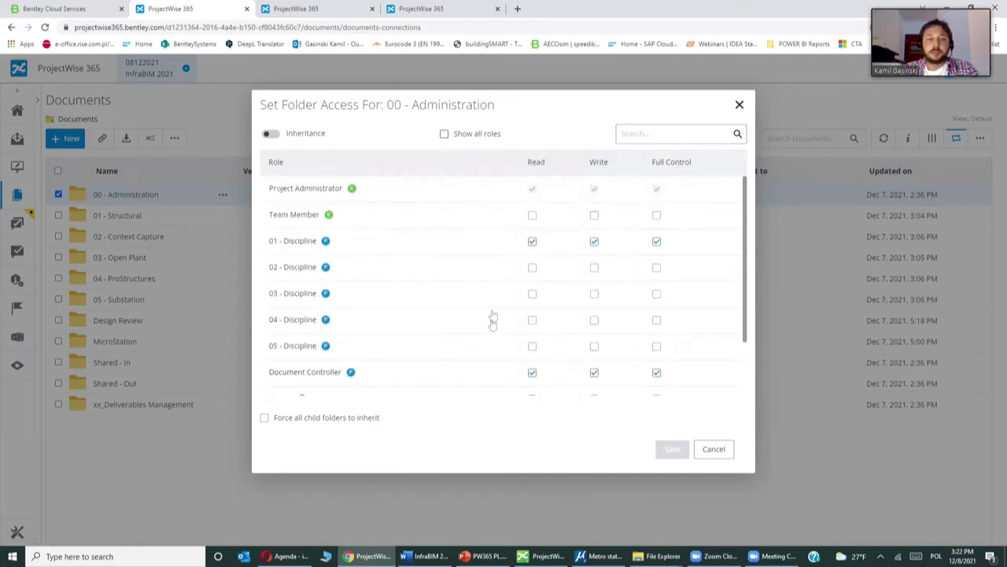
{"action": "left_click", "coordinate": [445, 135]}
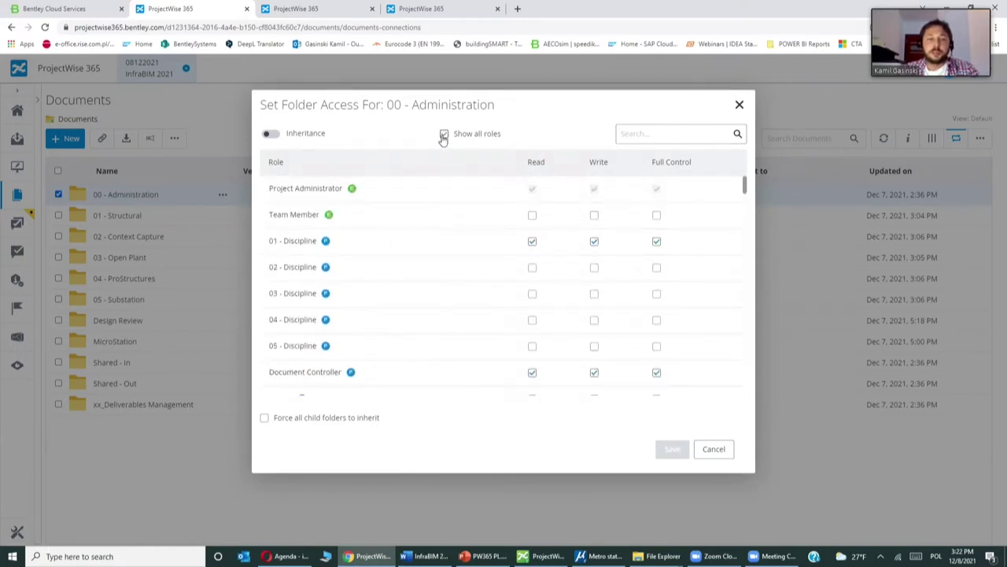
{"action": "scroll", "coordinate": [375, 315], "scroll_direction": "down", "scroll_amount": 5}
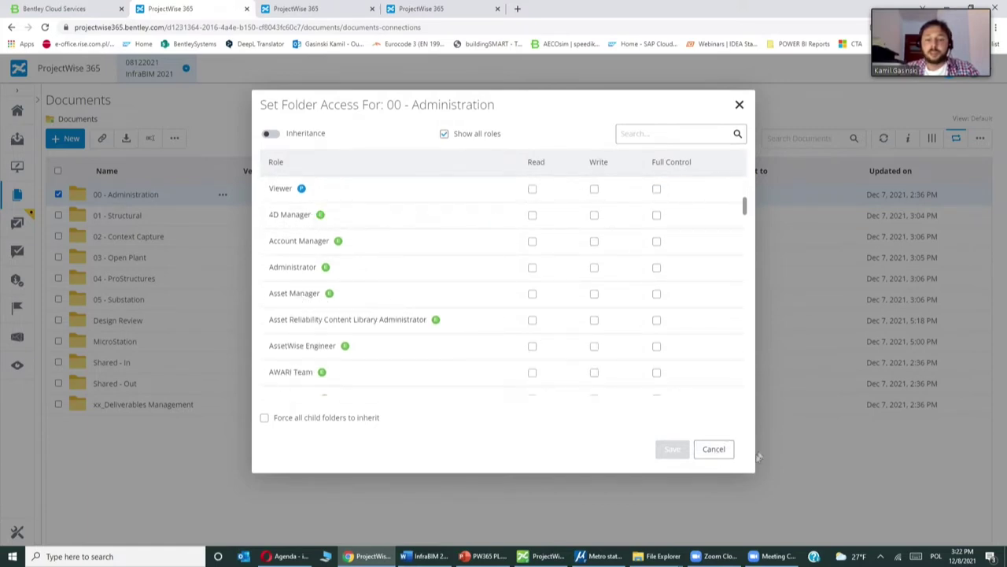
{"action": "left_click", "coordinate": [715, 458]}
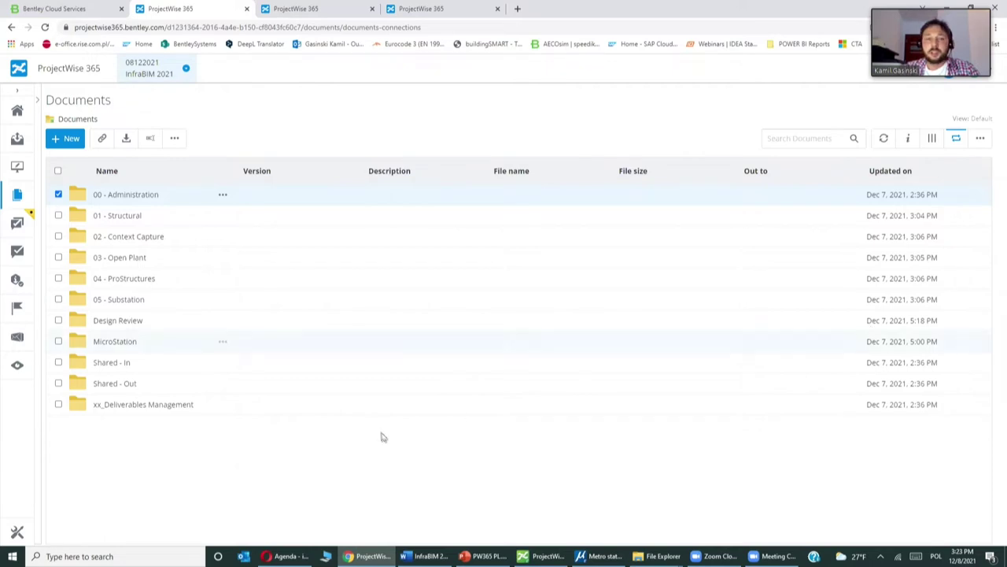
Open the project administration, switch to ProjectWise Explorer to view its login window, and return to ProjectWise 365.
{"action": "left_click", "coordinate": [22, 532]}
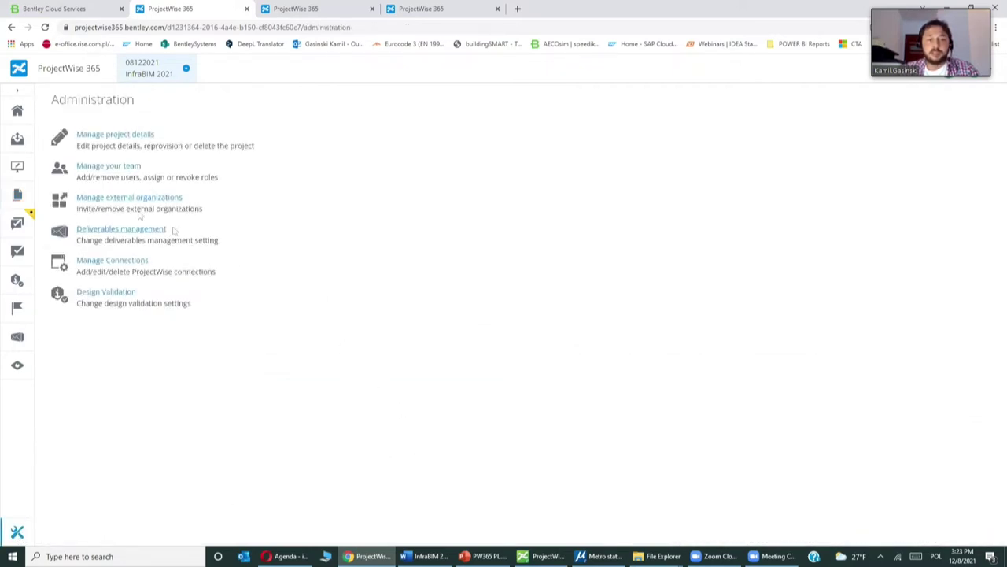
{"action": "left_click", "coordinate": [544, 556]}
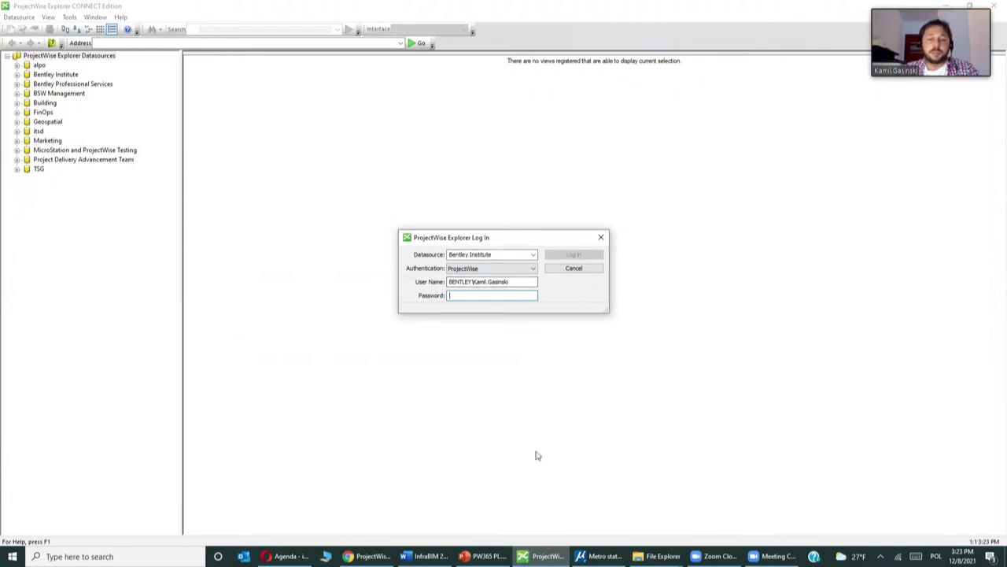
{"action": "left_click", "coordinate": [375, 557]}
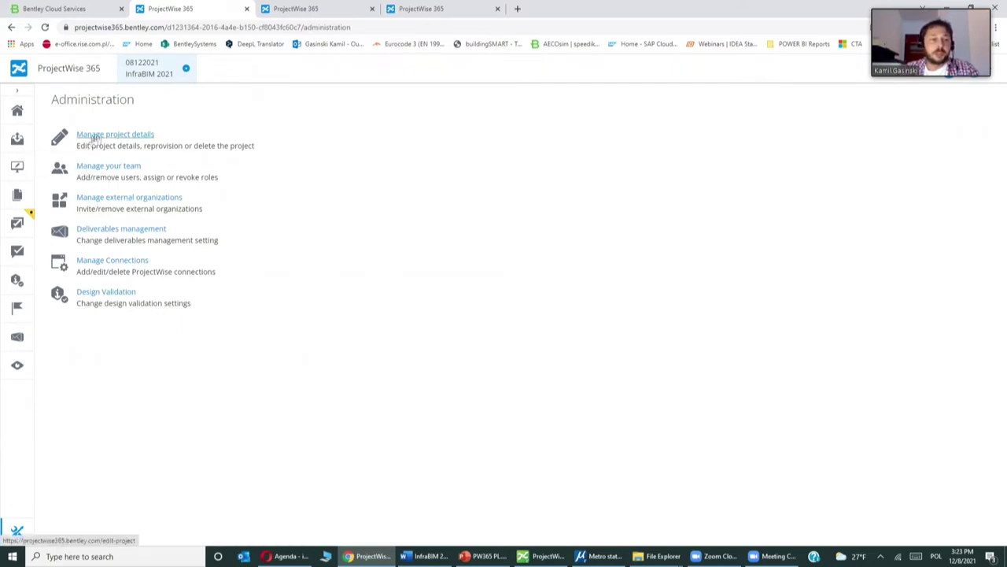
View the form for creating a new work area connection in the project's connection management and cancel it.
{"action": "left_click", "coordinate": [88, 261]}
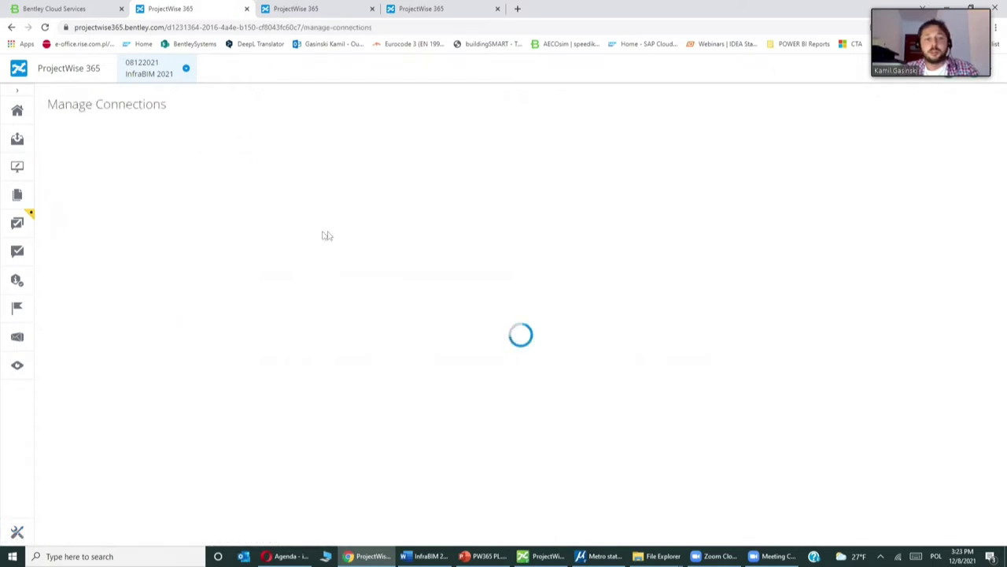
{"action": "left_click", "coordinate": [138, 134]}
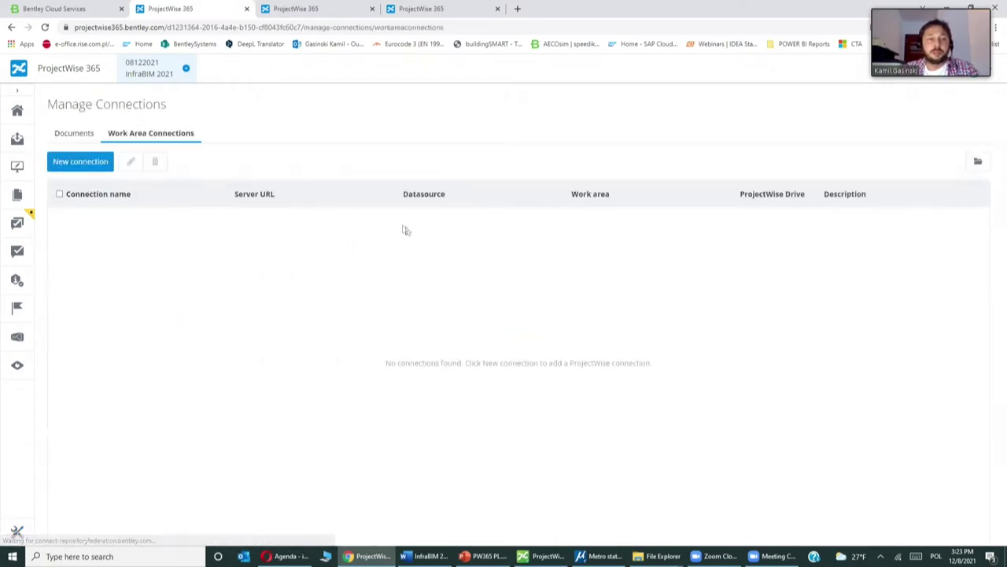
{"action": "left_click", "coordinate": [111, 161]}
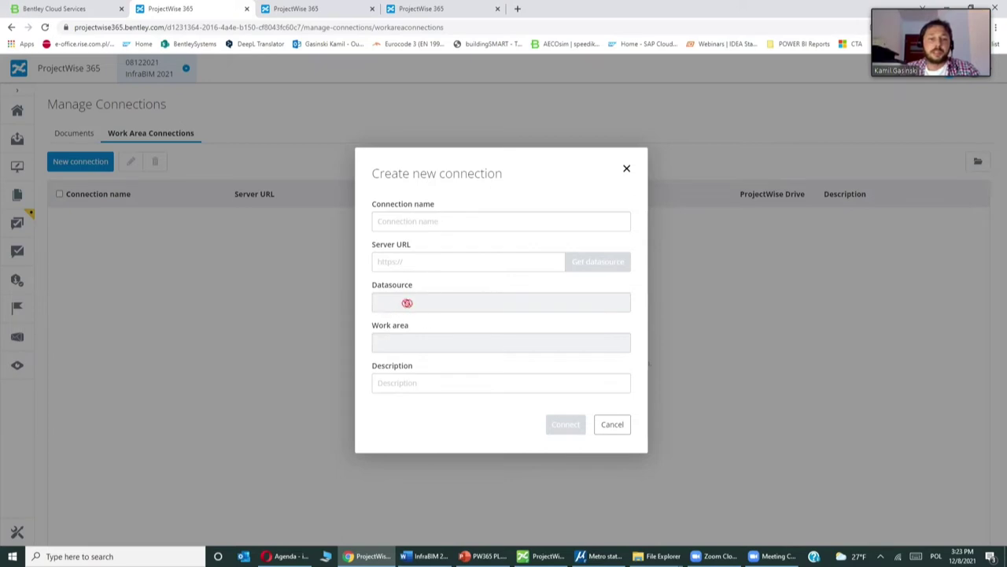
{"action": "left_click", "coordinate": [612, 425]}
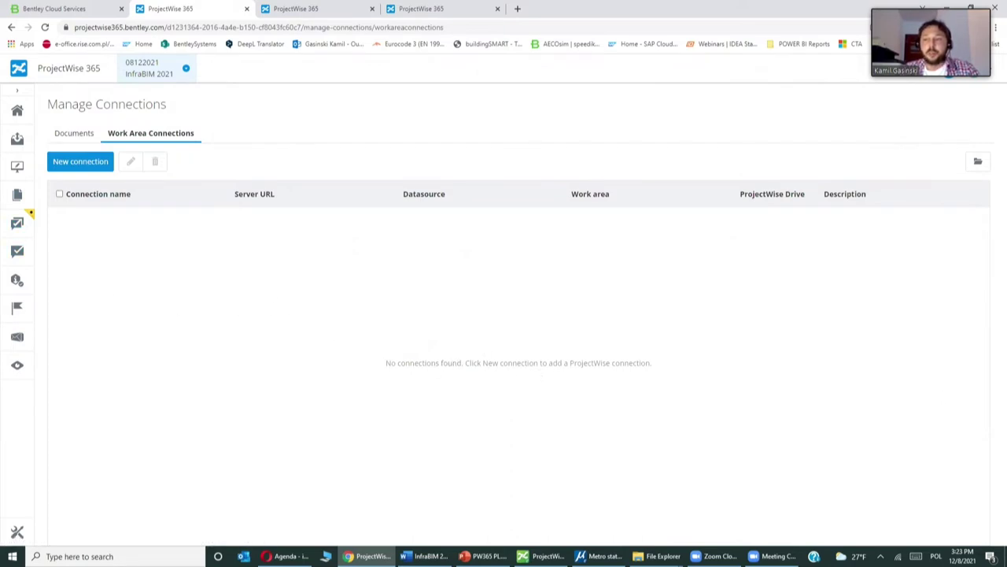
Upload export-el.xlsx from File Explorer into the project's 00 - Administration documents folder.
{"action": "left_click", "coordinate": [18, 195]}
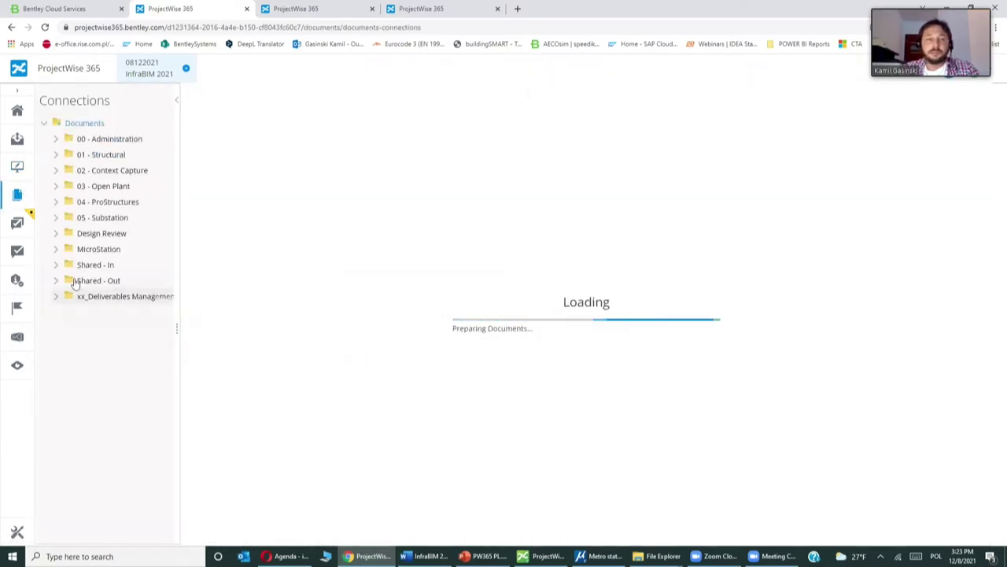
{"action": "left_click", "coordinate": [71, 139]}
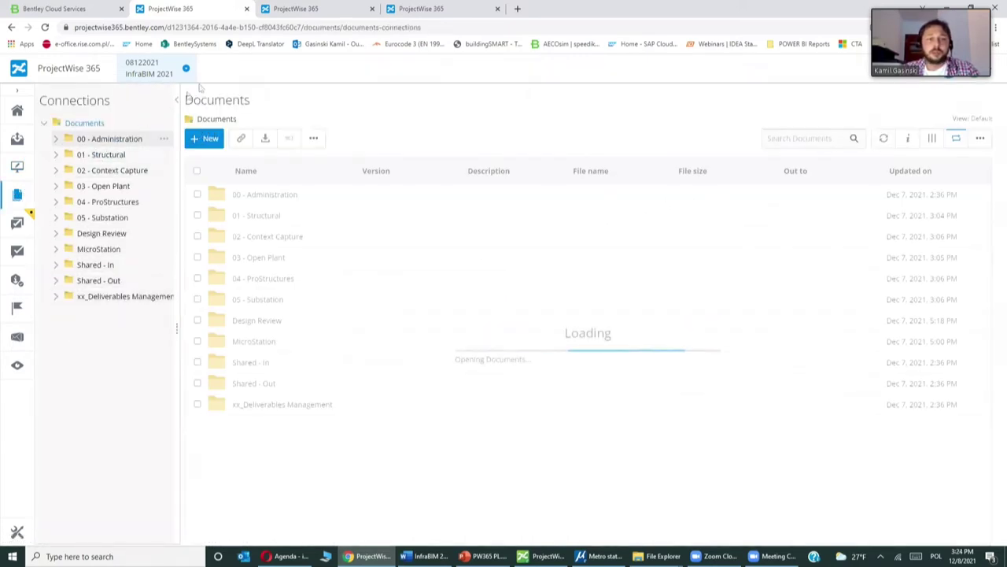
{"action": "left_click", "coordinate": [175, 100]}
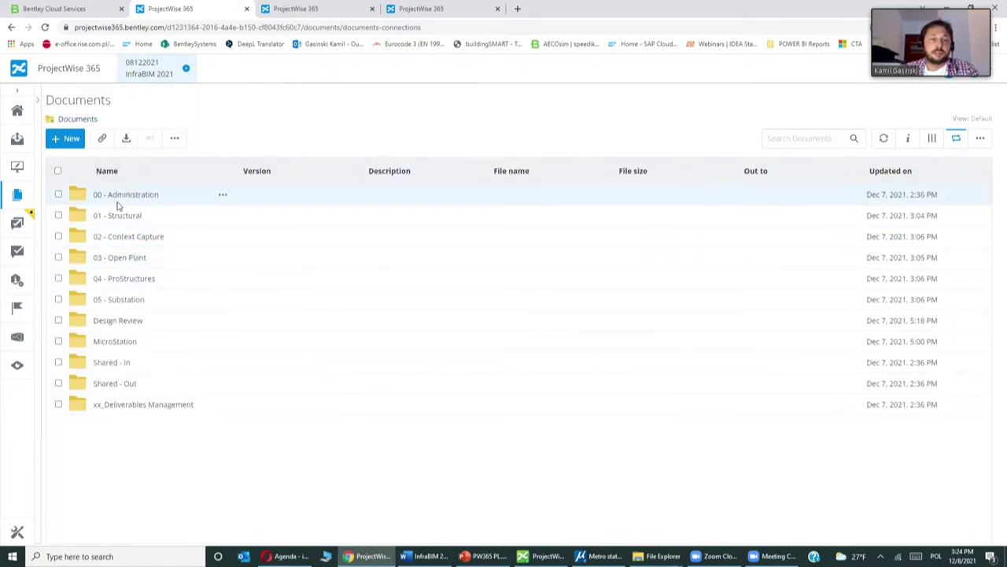
{"action": "left_click", "coordinate": [128, 197]}
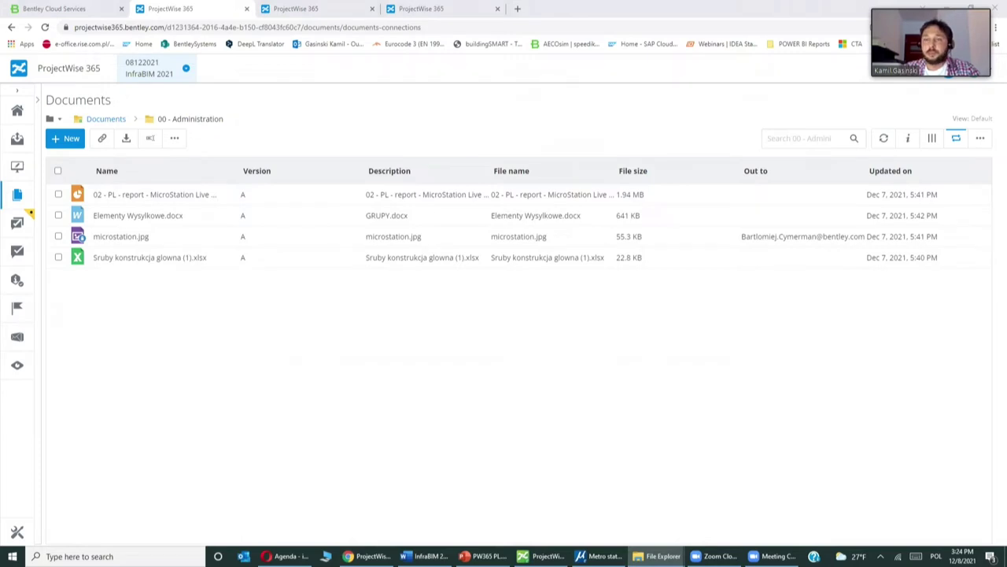
{"action": "left_click_drag", "start_coordinate": [532, 407], "coordinate": [178, 356]}
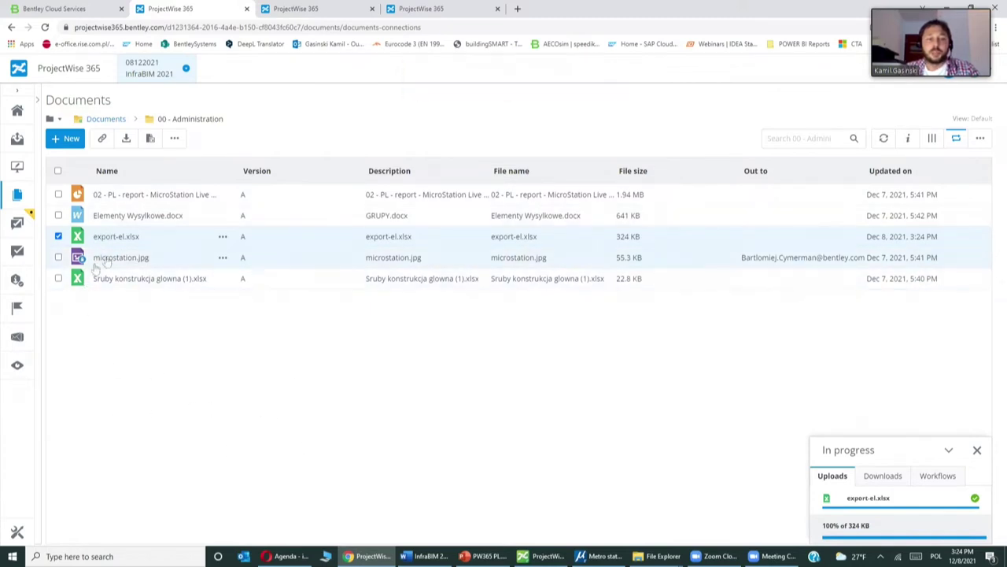
Open export-el.xlsx from the 00 - Administration folder for editing in its desktop app, Excel.
{"action": "left_click", "coordinate": [222, 238]}
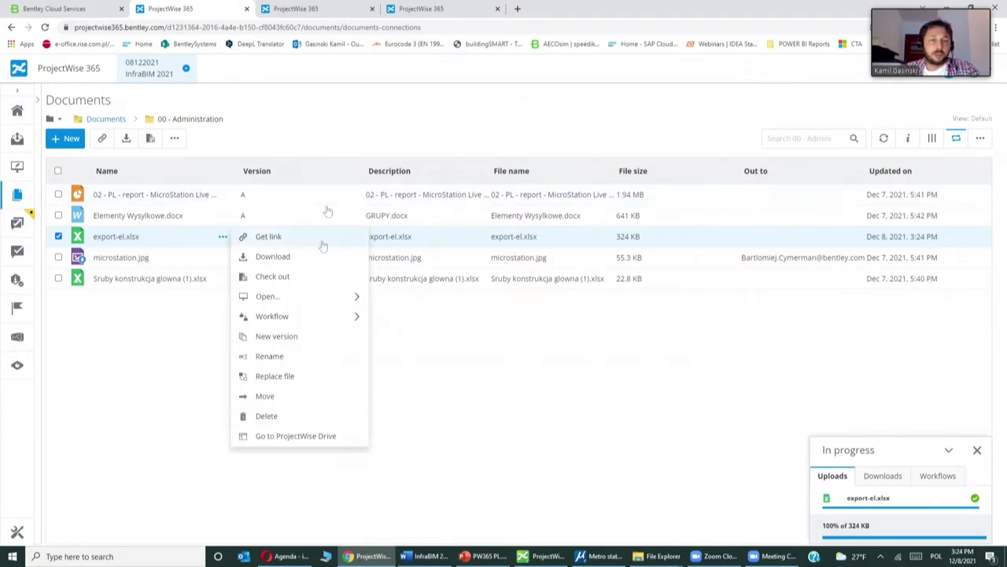
{"action": "mouse_move", "coordinate": [285, 296]}
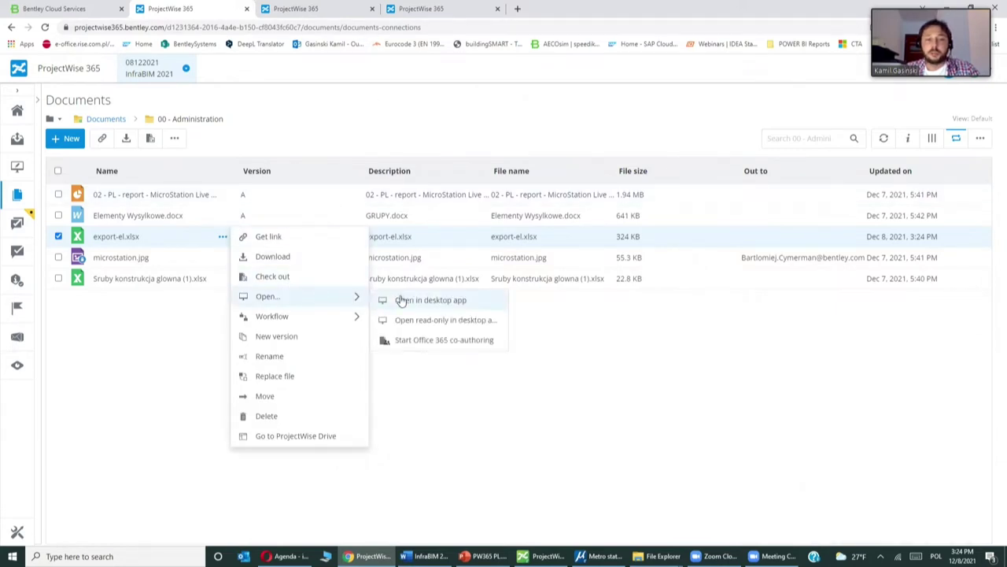
{"action": "left_click", "coordinate": [436, 303]}
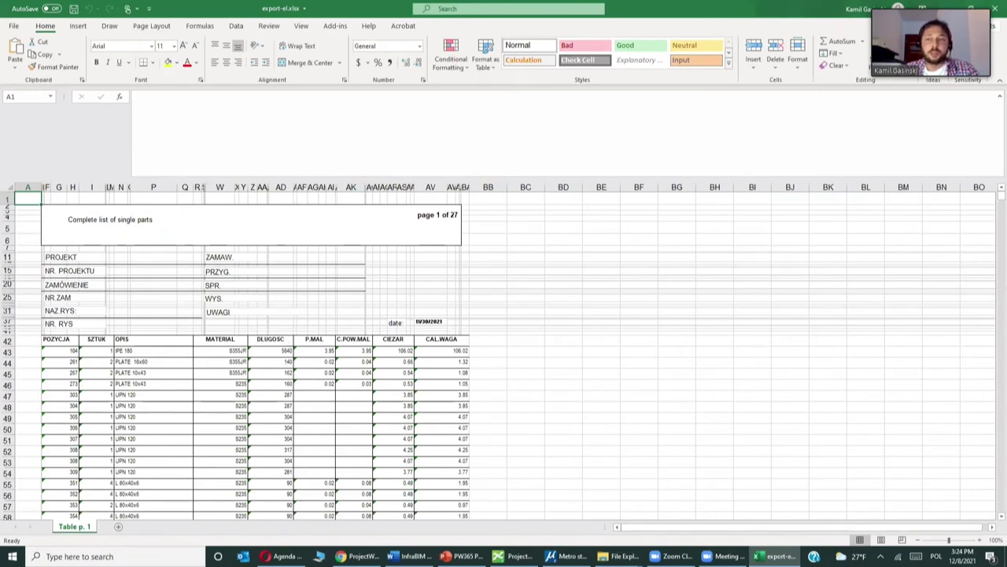
Enter aaa in cell BD25 of export-el.xlsx, save the workbook and close Excel.
{"action": "left_click", "coordinate": [563, 298]}
{"action": "type", "text": "aa"}
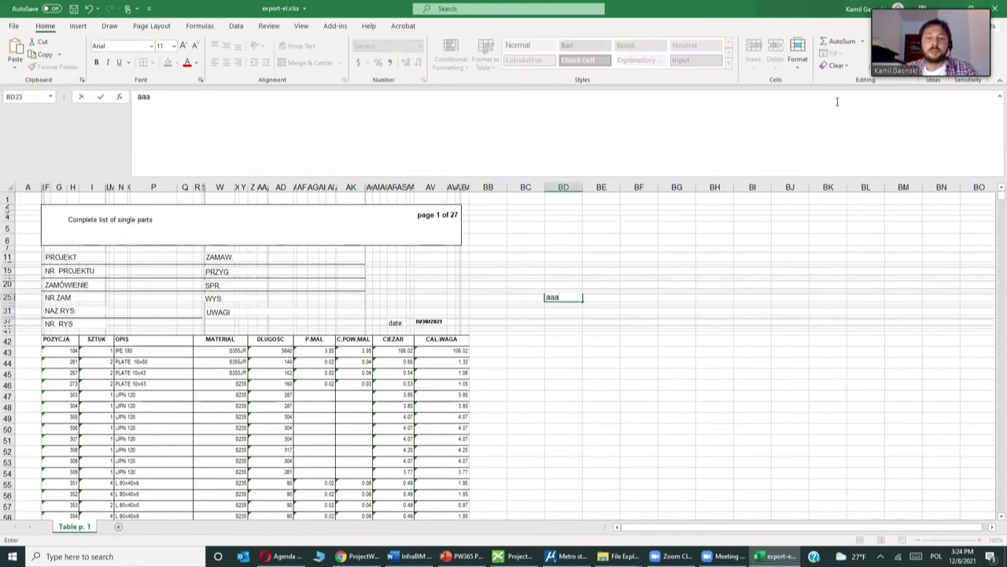
{"action": "type", "text": "a"}
{"action": "left_click", "coordinate": [72, 12]}
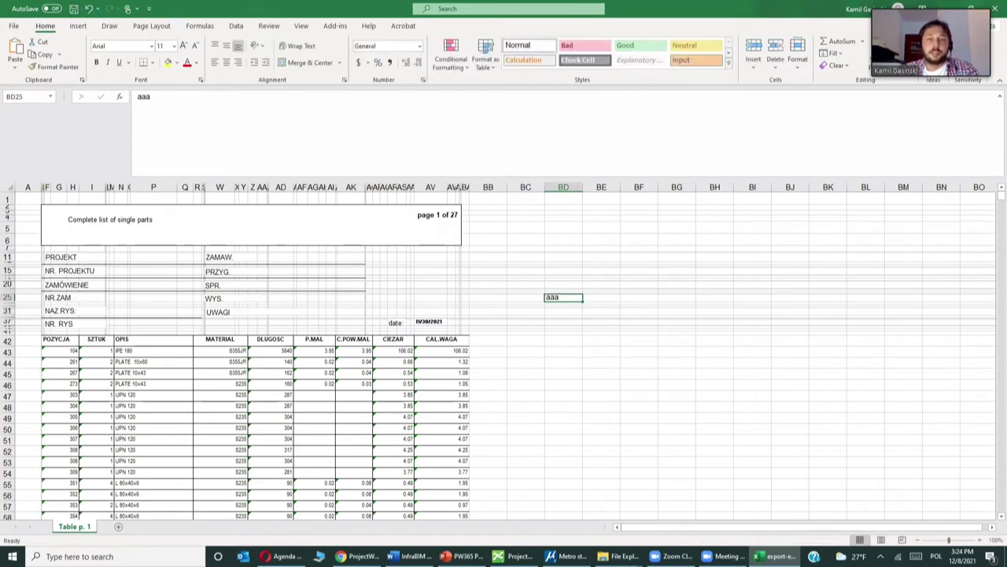
{"action": "left_click", "coordinate": [995, 9]}
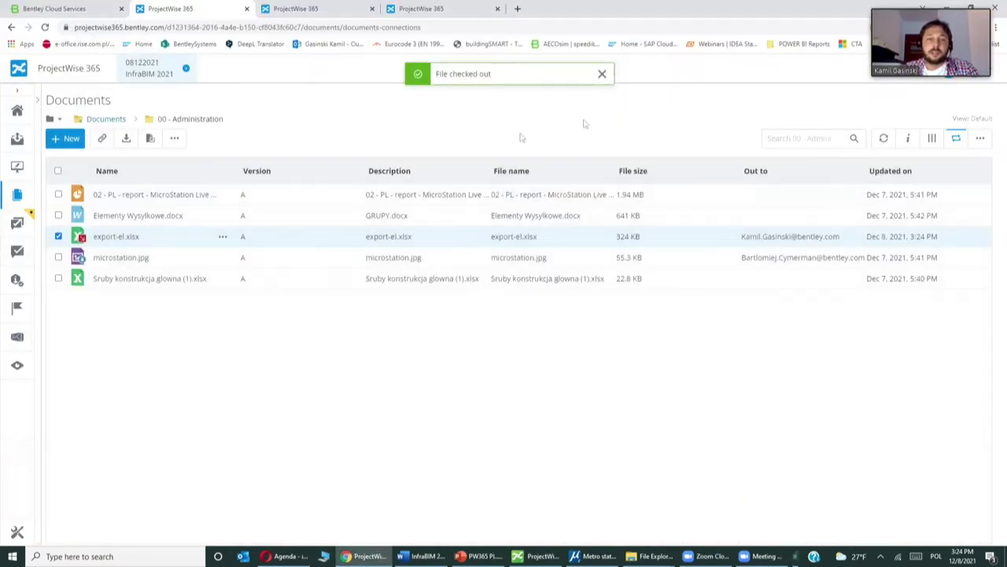
Check in the edited export-el.xlsx to the 00 - Administration folder.
{"action": "left_click", "coordinate": [223, 236]}
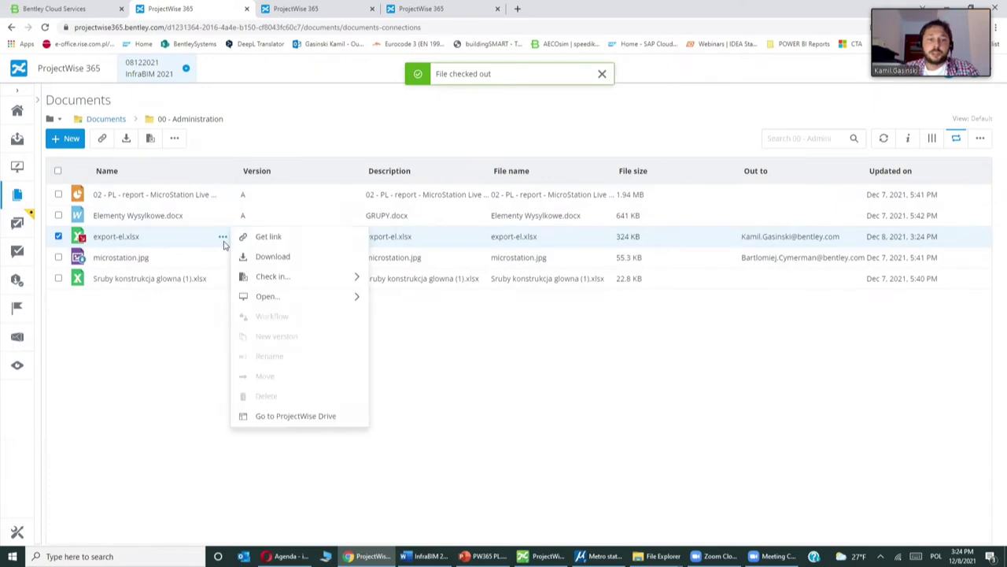
{"action": "mouse_move", "coordinate": [261, 276]}
{"action": "left_click", "coordinate": [401, 281]}
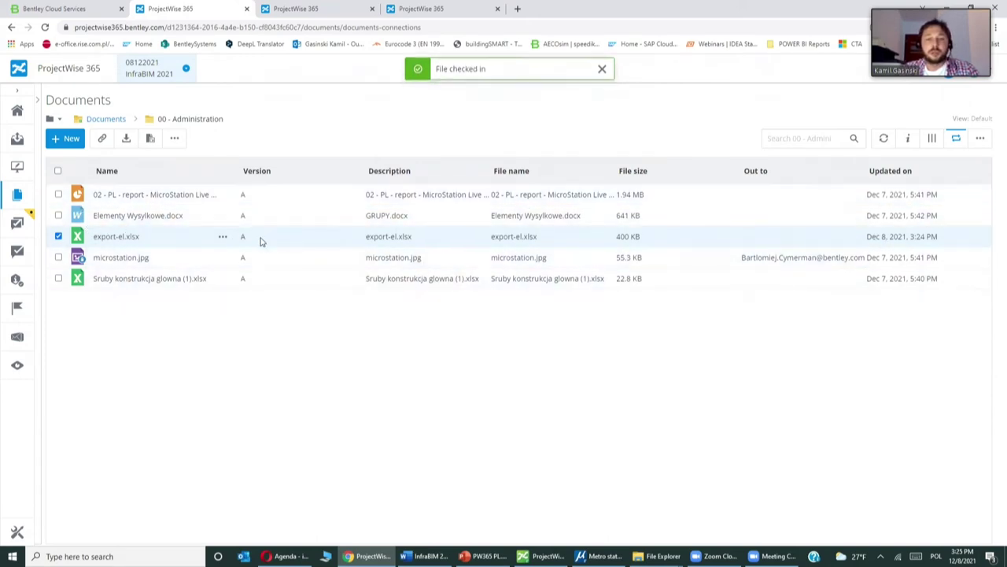
Reopen export-el.xlsx in the desktop app to view the saved entry in cell BD25, and close Excel.
{"action": "left_click", "coordinate": [224, 241]}
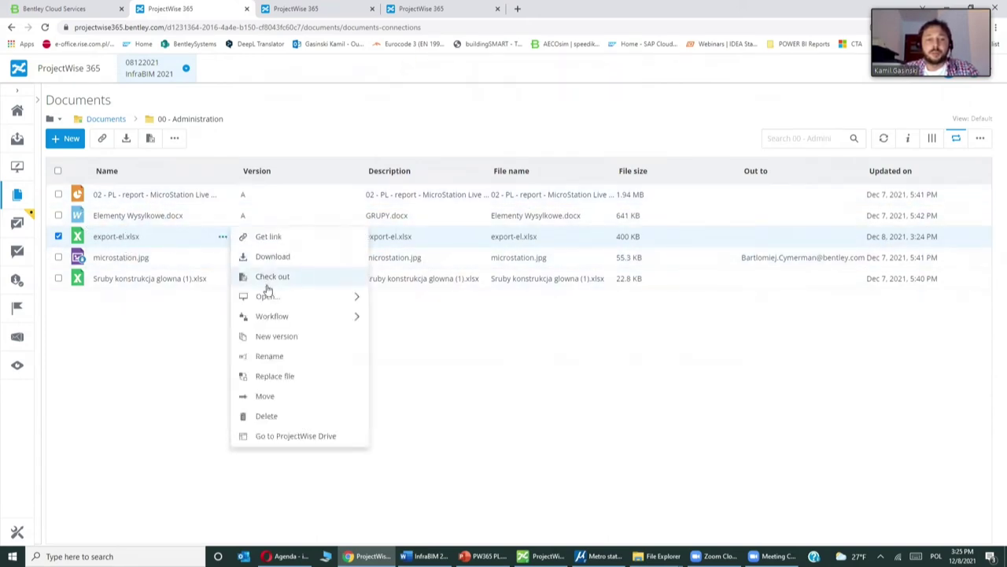
{"action": "mouse_move", "coordinate": [268, 296]}
{"action": "left_click", "coordinate": [425, 299]}
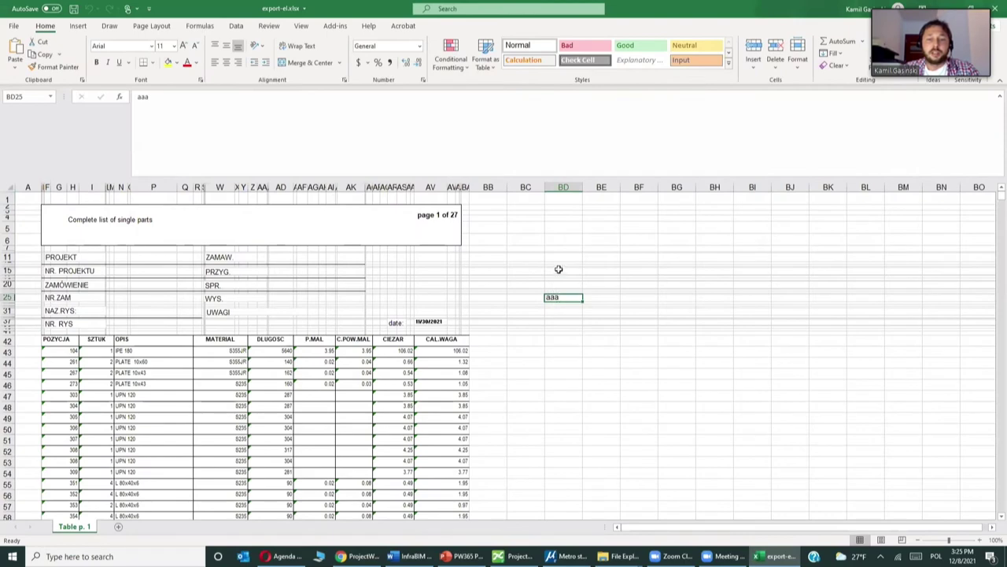
{"action": "left_click", "coordinate": [996, 9]}
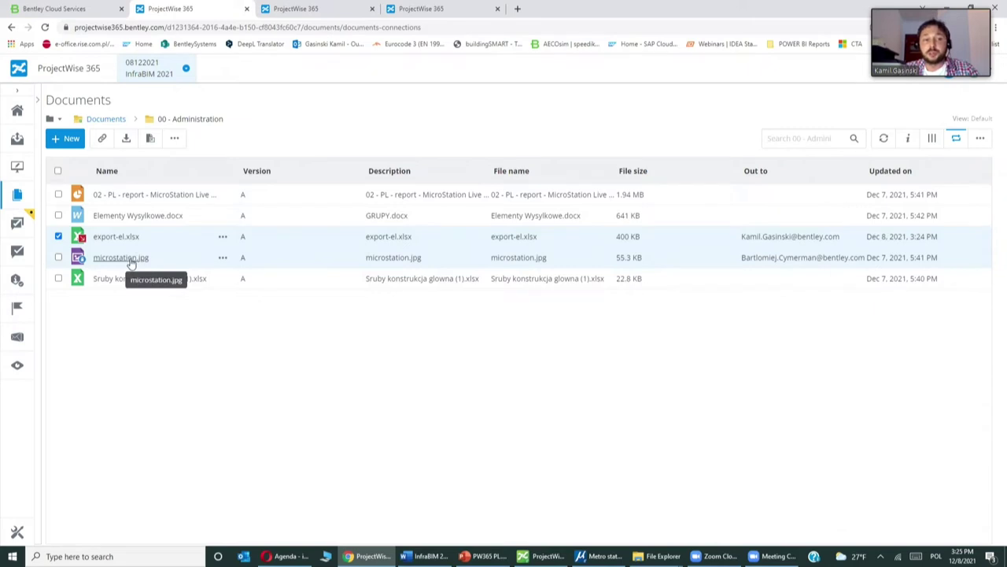
Check in the checked-out microstation.jpg in the 00 - Administration folder.
{"action": "left_click", "coordinate": [222, 258]}
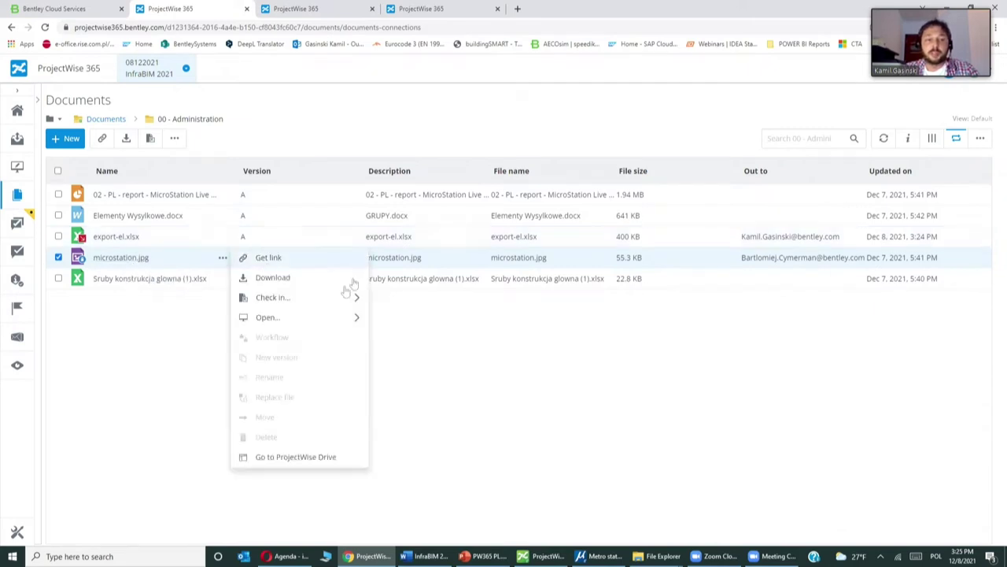
{"action": "left_click", "coordinate": [406, 302]}
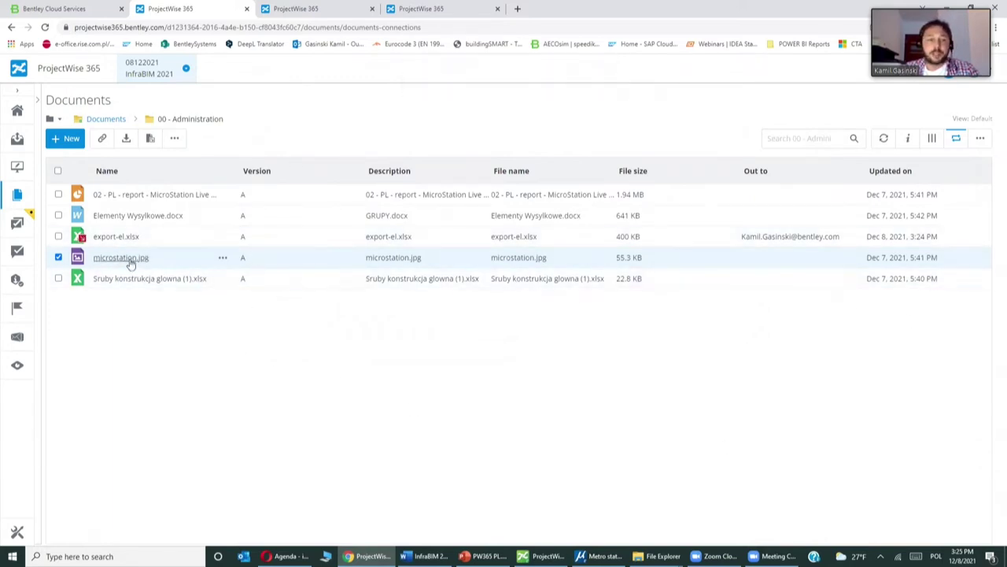
Review the audit trail of export-el.xlsx and its export options, cancel the export and close the document information.
{"action": "left_click", "coordinate": [850, 240]}
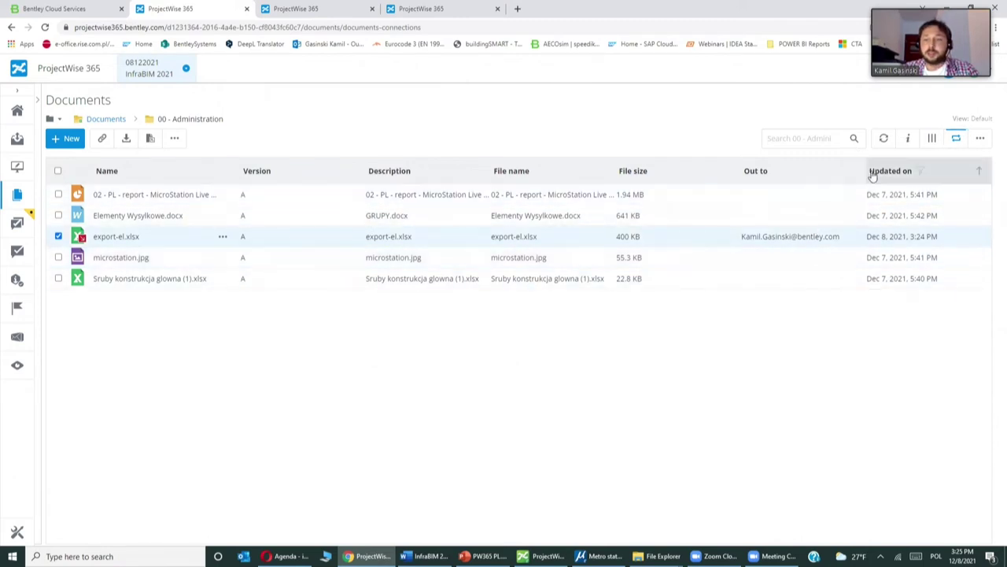
{"action": "left_click", "coordinate": [908, 139]}
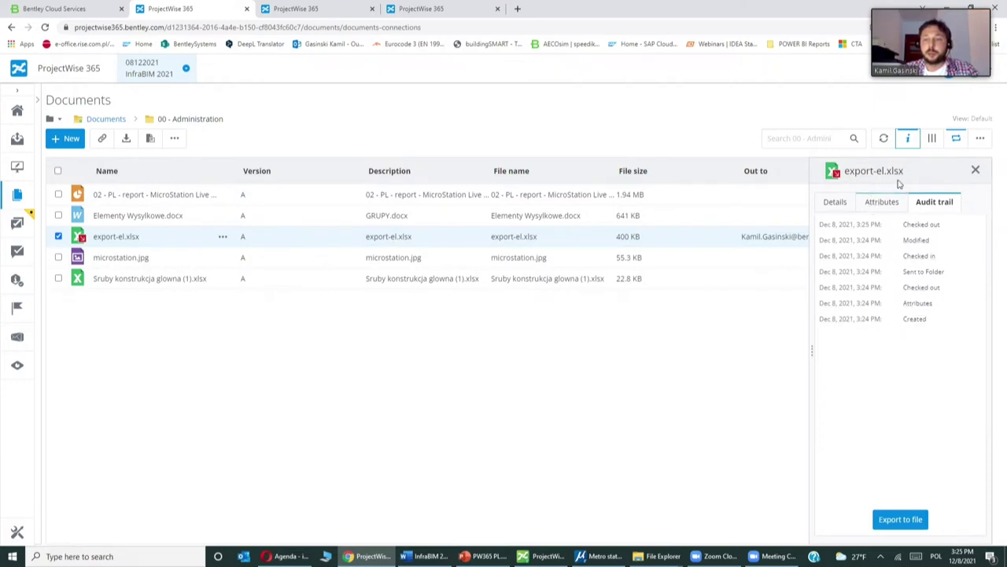
{"action": "left_click", "coordinate": [913, 528]}
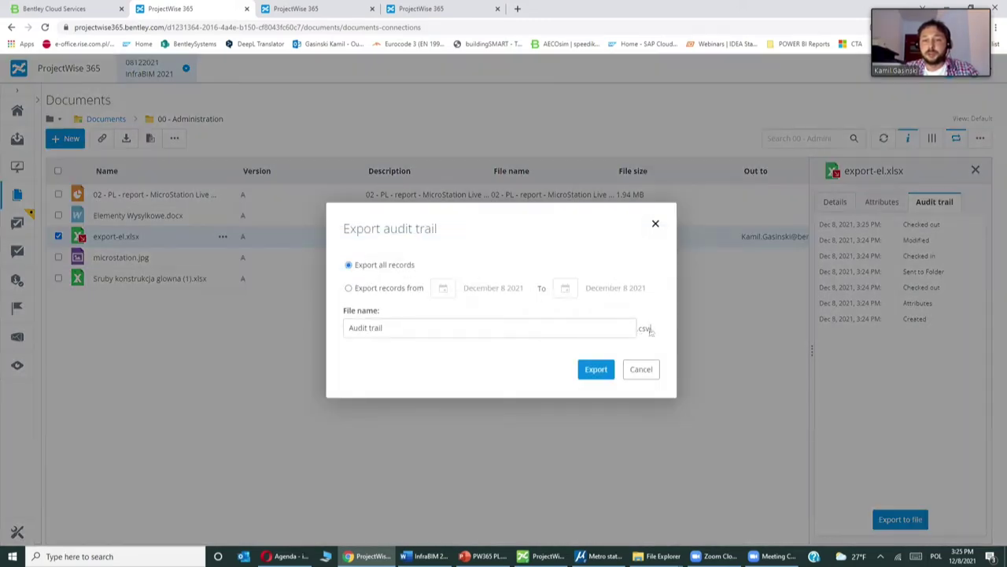
{"action": "left_click", "coordinate": [641, 371]}
{"action": "left_click", "coordinate": [974, 172]}
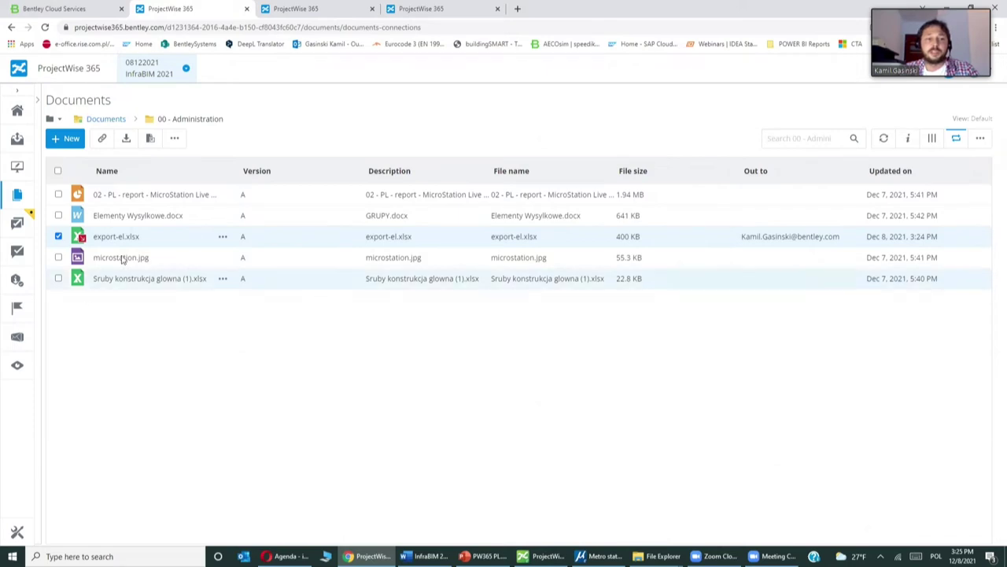
Check in export-el.xlsx to release its current checkout.
{"action": "left_click", "coordinate": [224, 241]}
{"action": "mouse_move", "coordinate": [311, 283]}
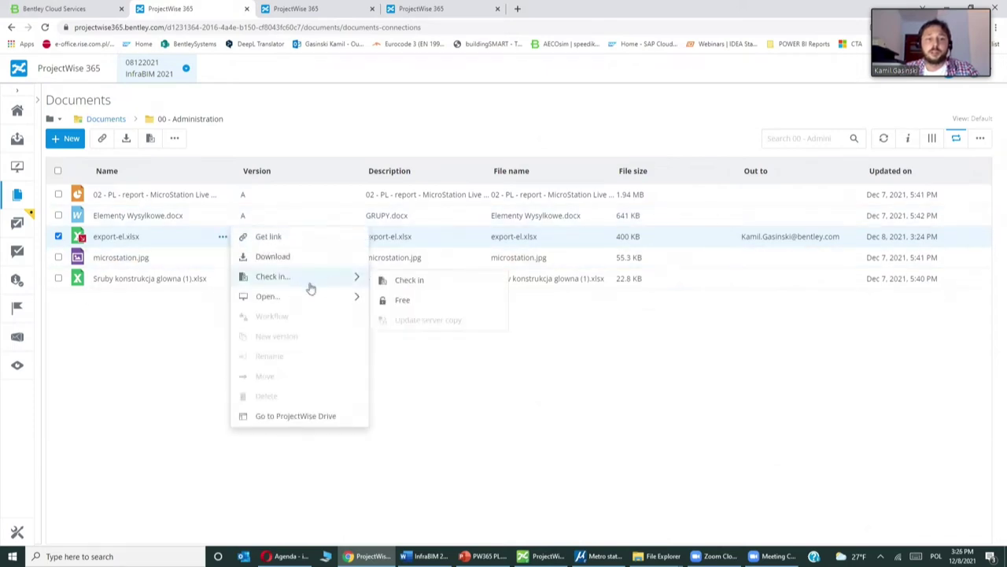
{"action": "left_click", "coordinate": [443, 283]}
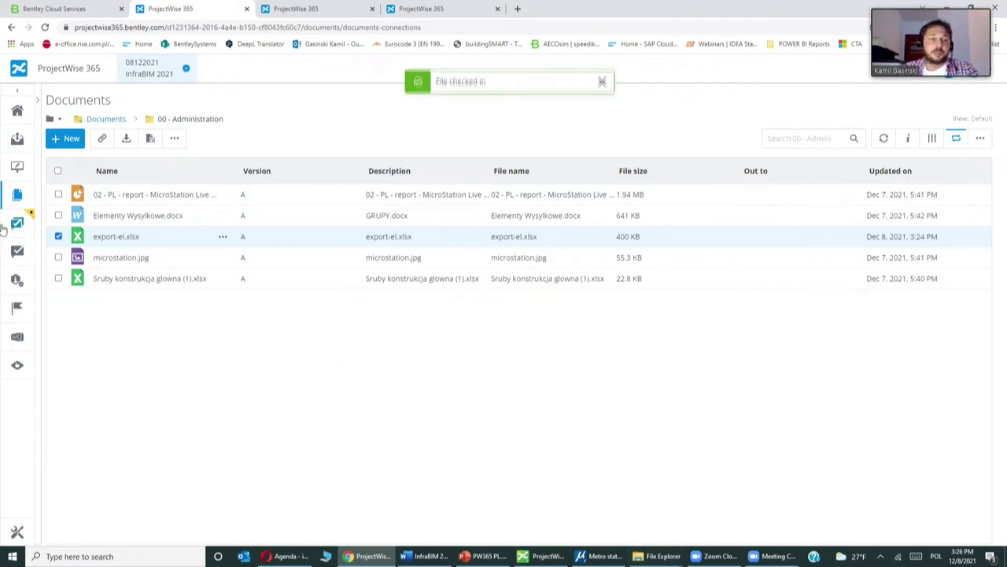
Return to the project's top-level Documents folder and open the 01 - Structural folder.
{"action": "left_click", "coordinate": [17, 196]}
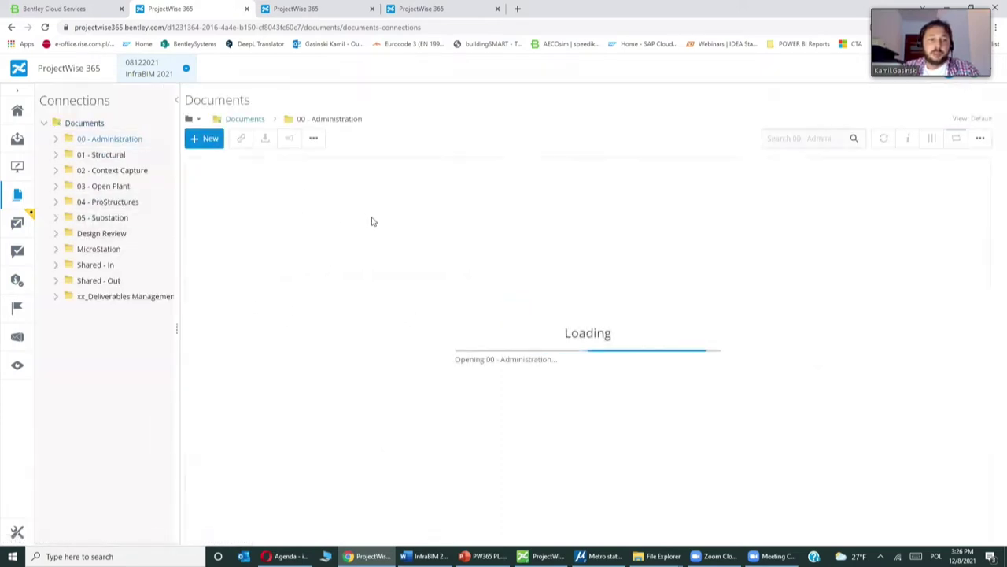
{"action": "left_click", "coordinate": [248, 120]}
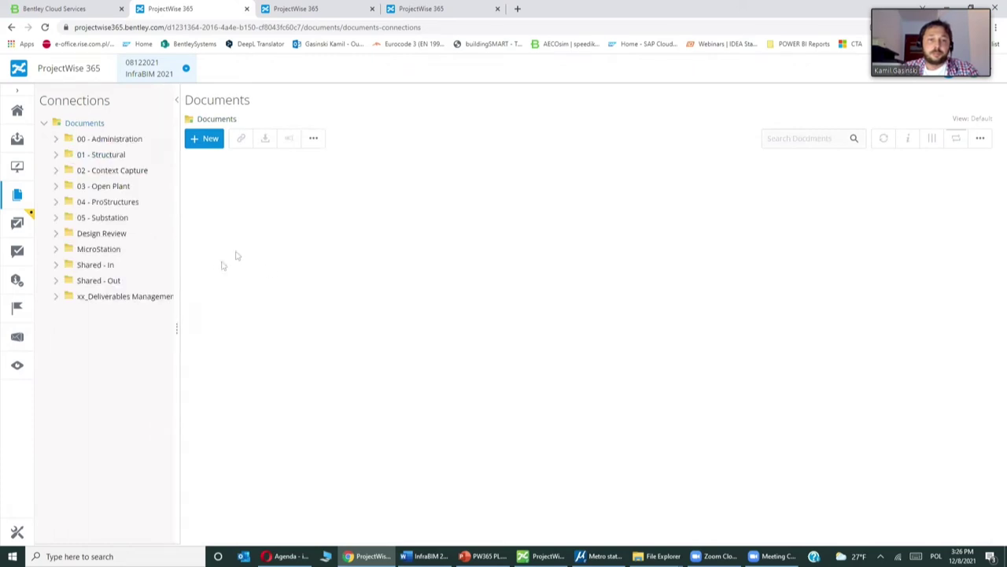
{"action": "left_click", "coordinate": [268, 217]}
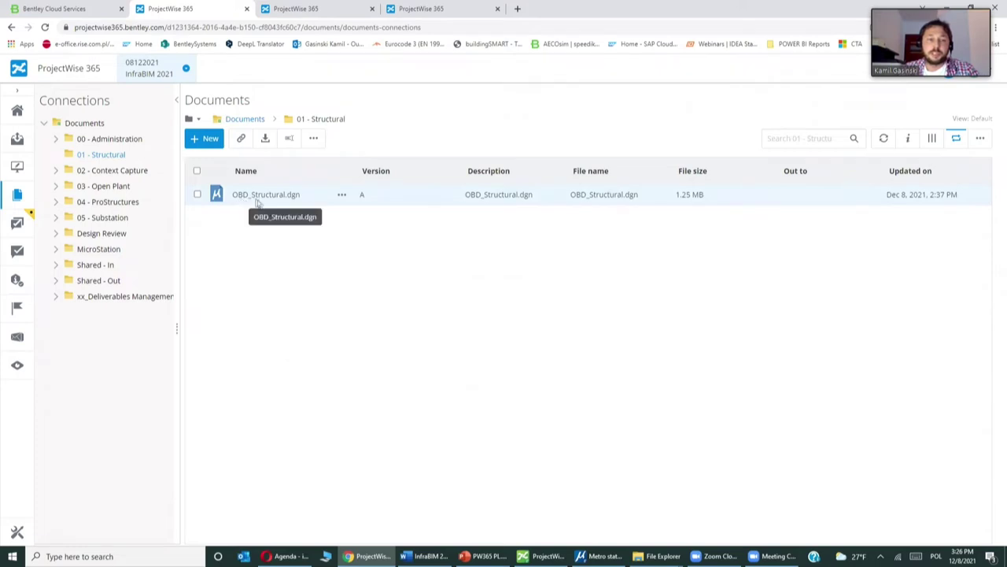
Open OBD_Structural.dgn in its desktop app, MicroStation, and proceed despite the missing WorkSet.
{"action": "left_click", "coordinate": [342, 195]}
{"action": "mouse_move", "coordinate": [425, 252]}
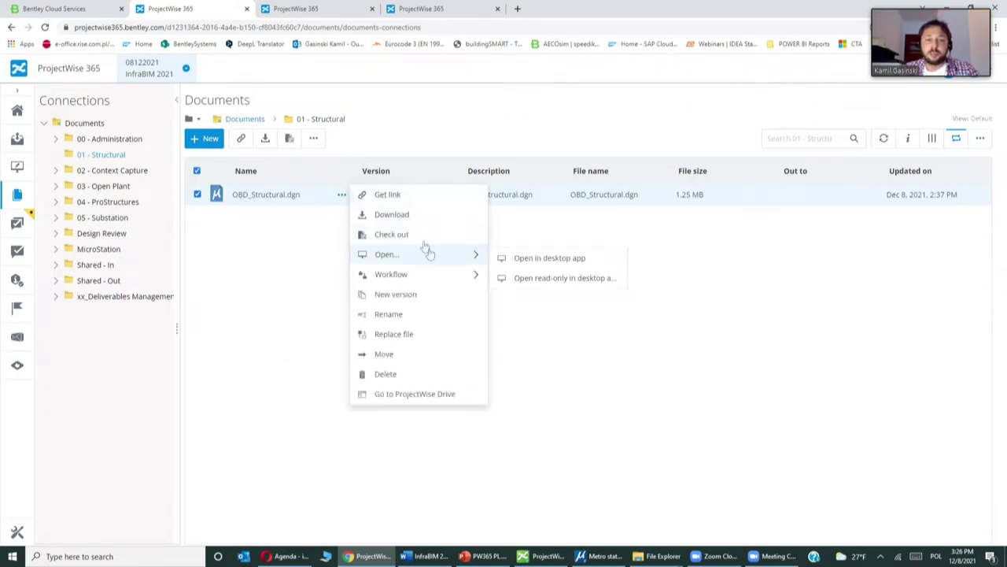
{"action": "left_click", "coordinate": [530, 264]}
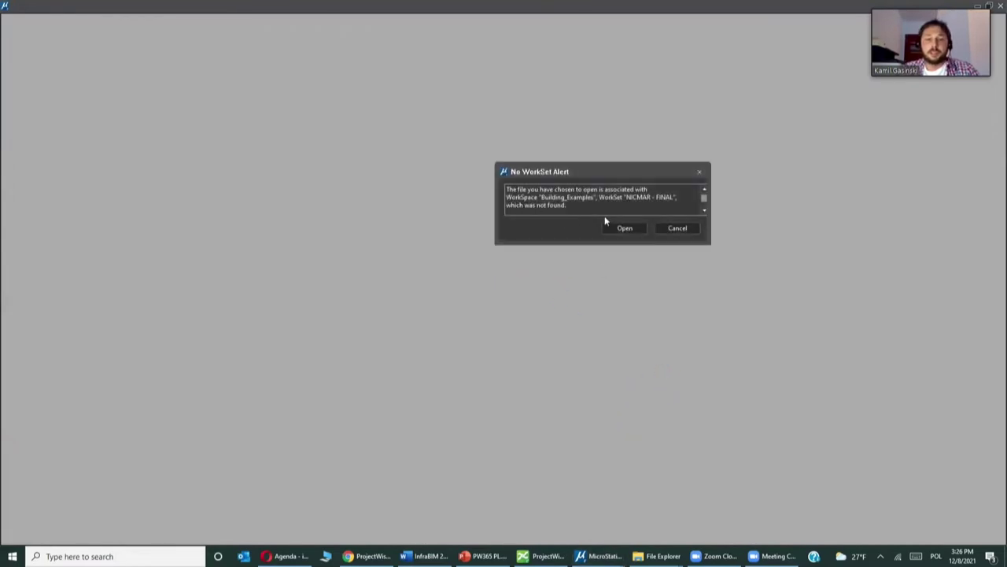
{"action": "left_click", "coordinate": [623, 229]}
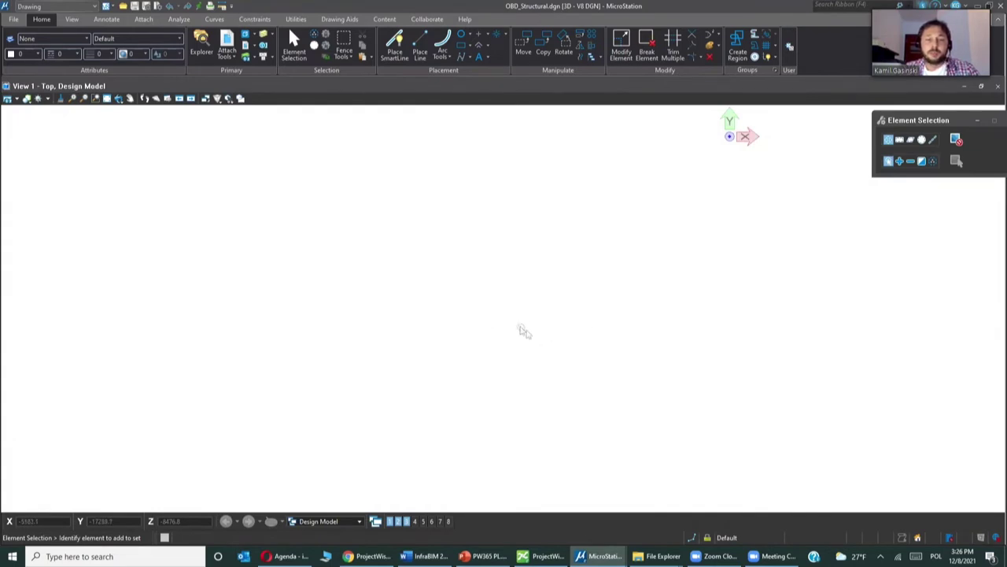
Examine the OBD_Structural.dgn 3D plant model and surrounding terrain from several angles and distances, and close MicroStation.
{"action": "mouse_move", "coordinate": [524, 331]}
{"action": "left_mouse_down"}
{"action": "mouse_move", "coordinate": [562, 348]}
{"action": "mouse_move", "coordinate": [525, 320]}
{"action": "left_mouse_up"}
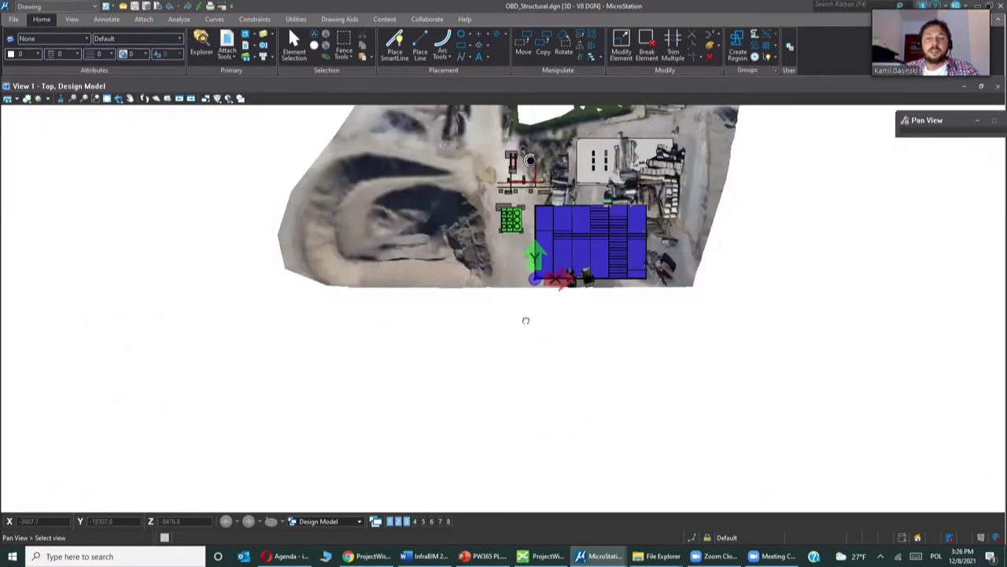
{"action": "scroll", "coordinate": [526, 320], "scroll_direction": "down", "scroll_amount": 4}
{"action": "left_click_drag", "start_coordinate": [601, 364], "coordinate": [533, 256]}
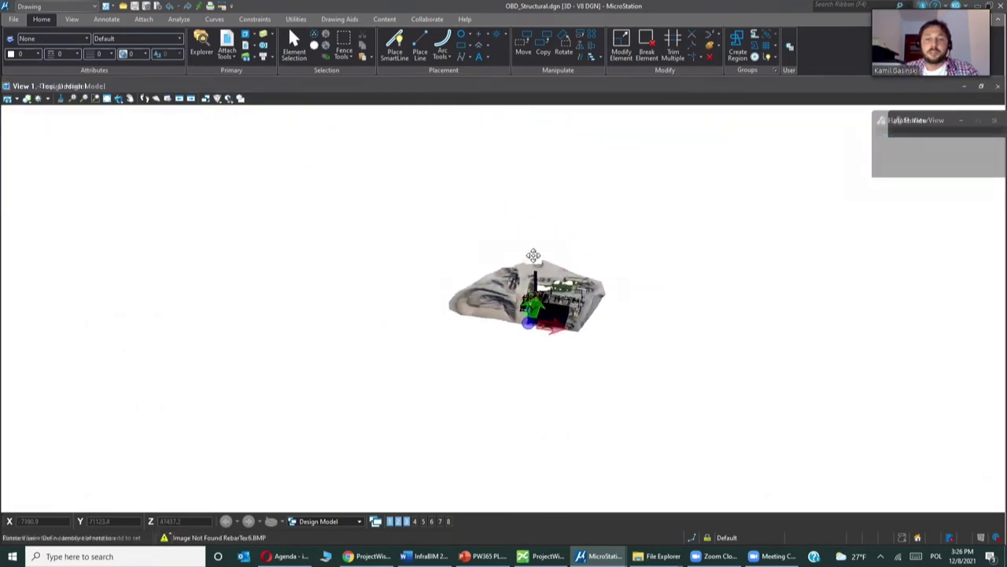
{"action": "scroll", "coordinate": [533, 256], "scroll_direction": "up", "scroll_amount": 6}
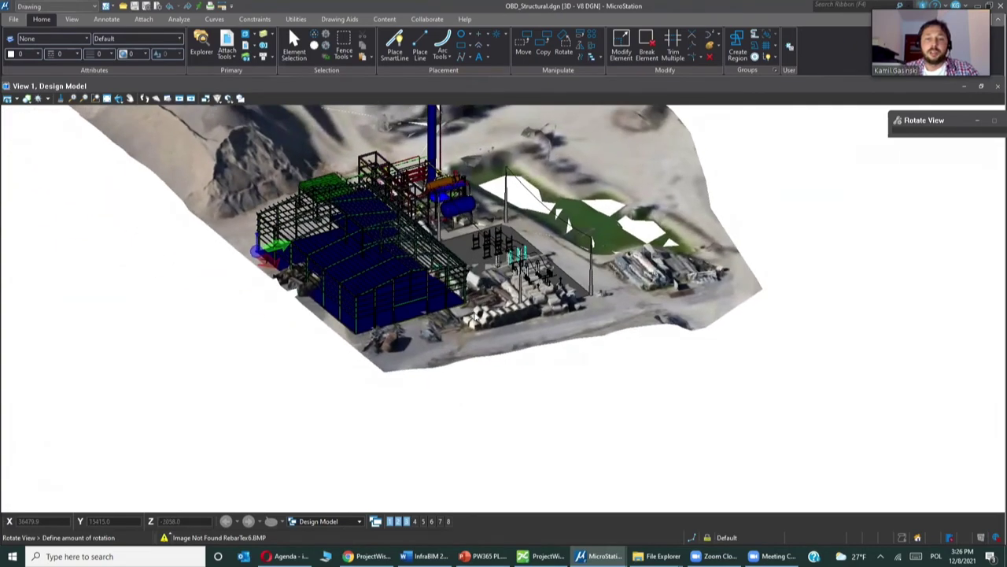
{"action": "right_click", "coordinate": [441, 296]}
{"action": "scroll", "coordinate": [440, 296], "scroll_direction": "down", "scroll_amount": 3}
{"action": "scroll", "coordinate": [529, 293], "scroll_direction": "up", "scroll_amount": 3}
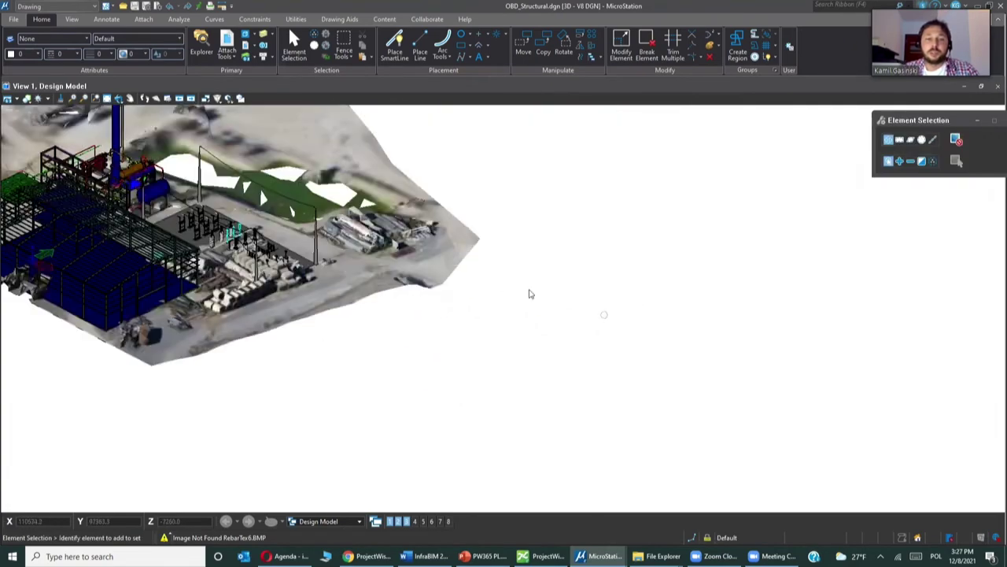
{"action": "left_click_drag", "start_coordinate": [530, 294], "coordinate": [481, 351]}
{"action": "right_click", "coordinate": [481, 351]}
{"action": "scroll", "coordinate": [481, 351], "scroll_direction": "down", "scroll_amount": 3}
{"action": "scroll", "coordinate": [499, 314], "scroll_direction": "up", "scroll_amount": 3}
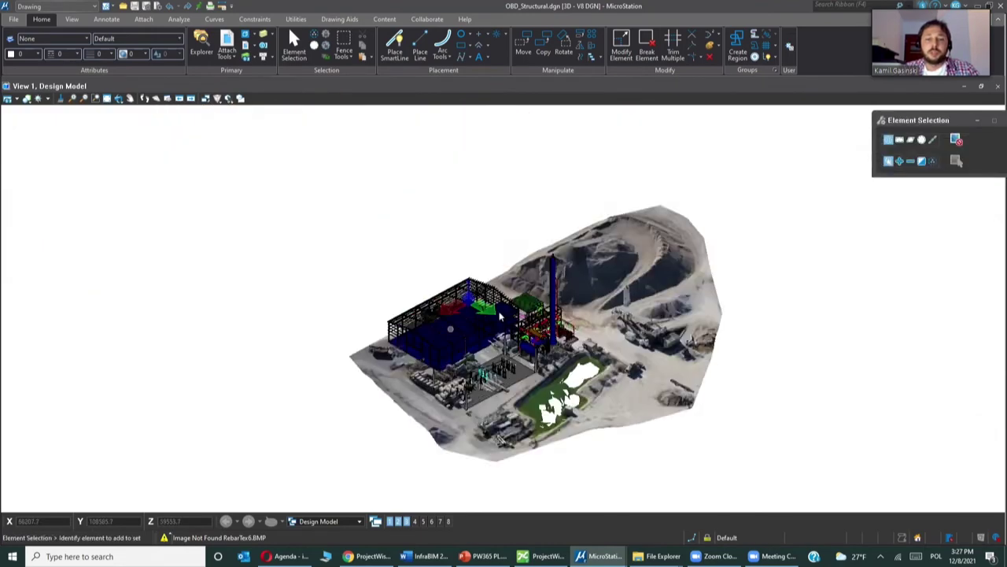
{"action": "scroll", "coordinate": [499, 314], "scroll_direction": "up", "scroll_amount": 3}
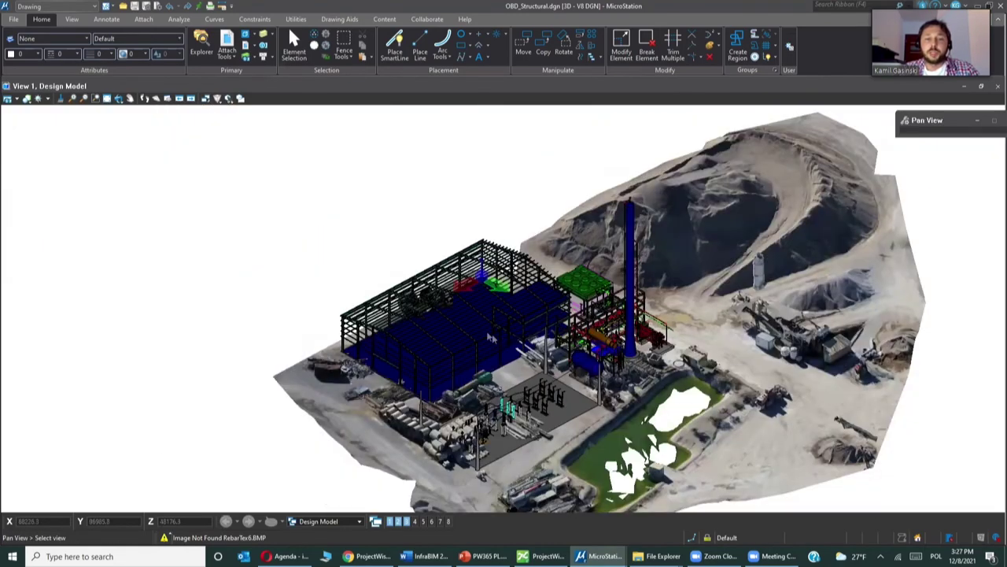
{"action": "left_click_drag", "start_coordinate": [487, 395], "coordinate": [432, 325]}
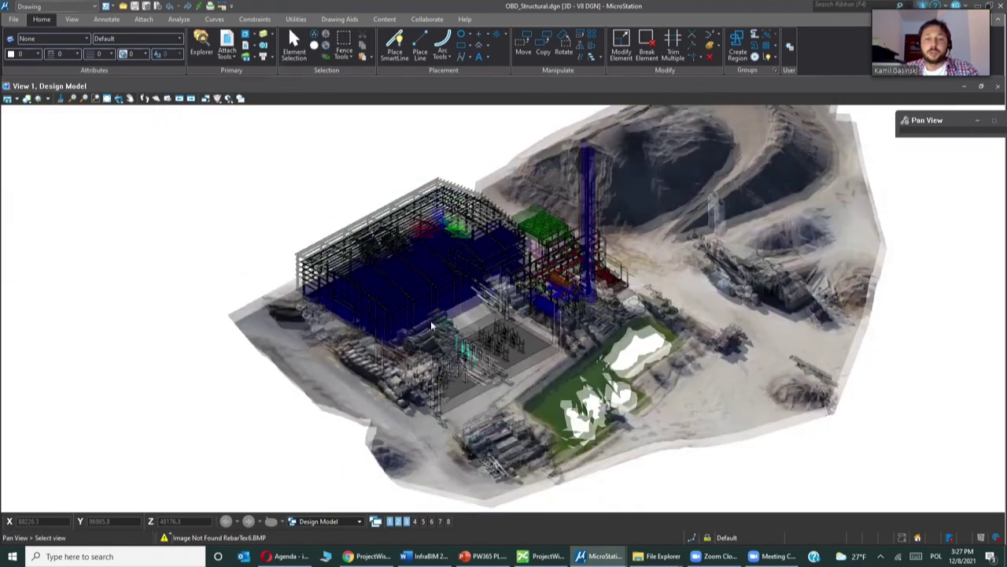
{"action": "right_click", "coordinate": [432, 325]}
{"action": "scroll", "coordinate": [472, 330], "scroll_direction": "down", "scroll_amount": 3}
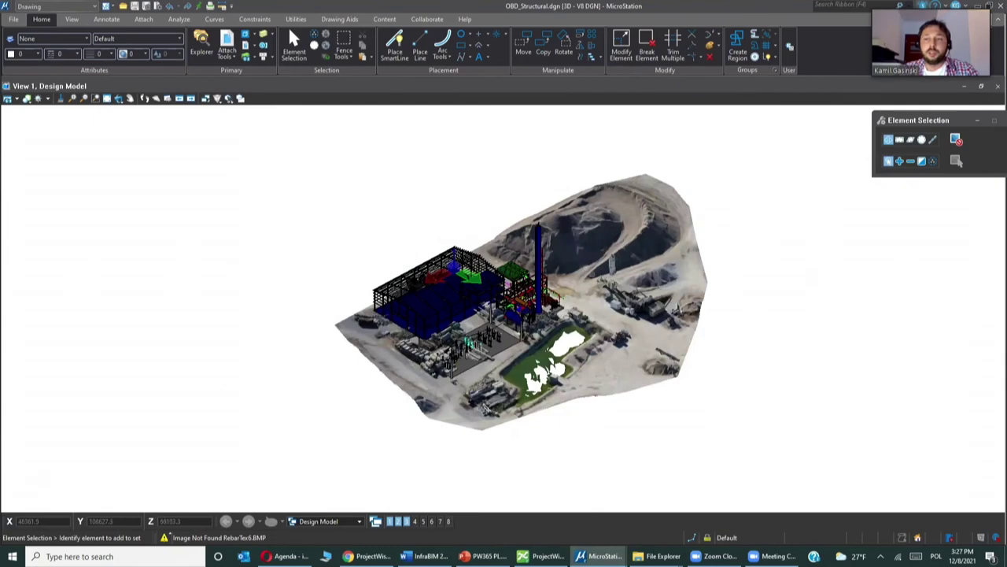
{"action": "left_click", "coordinate": [1000, 8]}
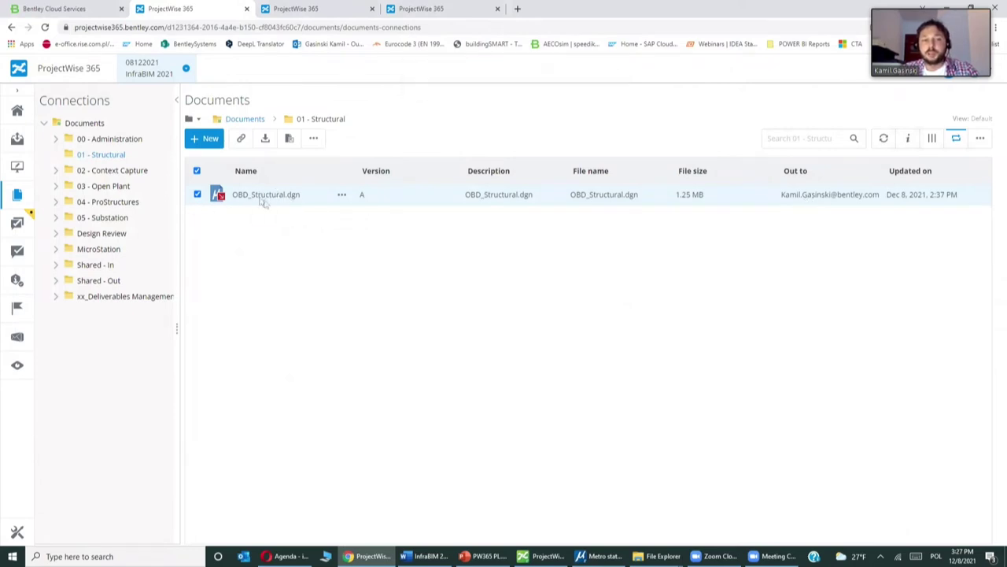
Check in OBD_Structural.dgn from the 01 - Structural folder to release its checkout.
{"action": "left_click", "coordinate": [342, 196]}
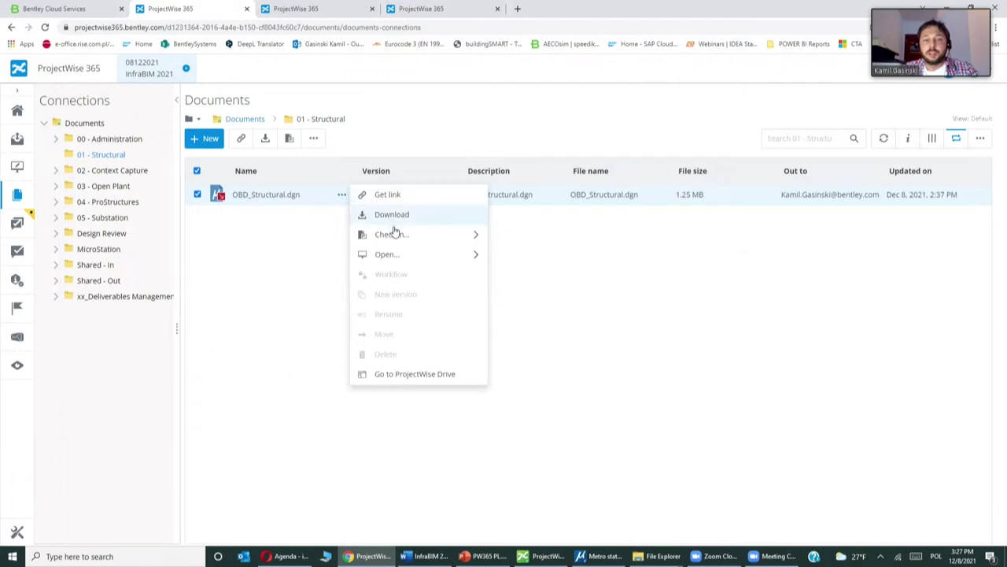
{"action": "mouse_move", "coordinate": [386, 237]}
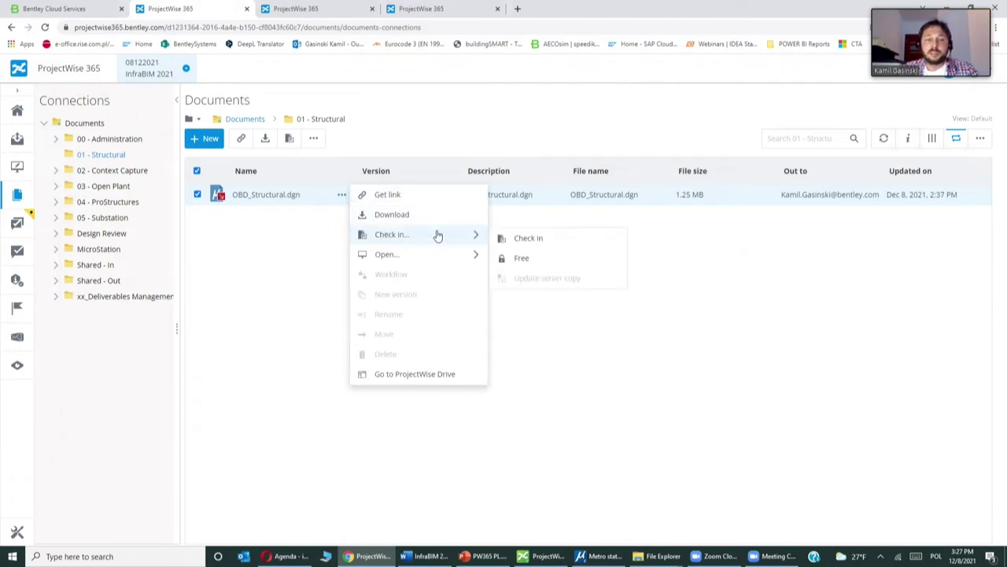
{"action": "left_click", "coordinate": [524, 238]}
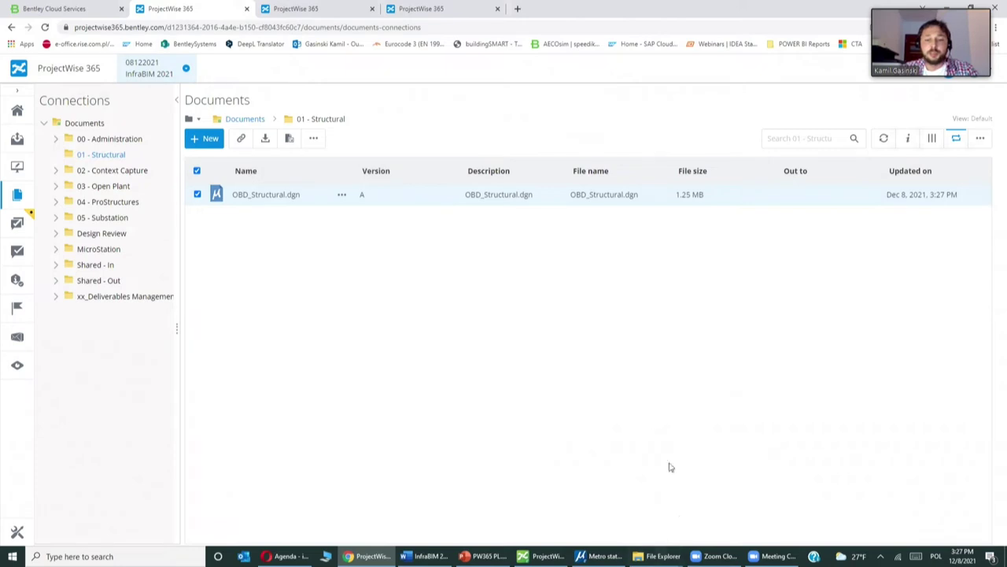
Switch to Metro station InfraBIM.dgn in MicroStation, start attaching a reference, and browse to the MicroStation folder of the synced InfraBIM 2021 ProjectWise project.
{"action": "left_click", "coordinate": [597, 557]}
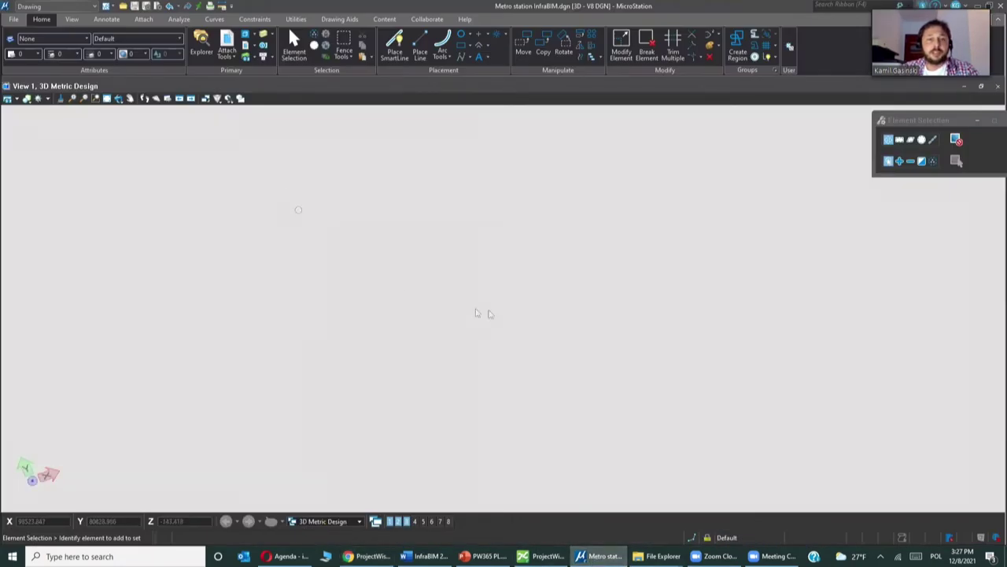
{"action": "left_click", "coordinate": [236, 35]}
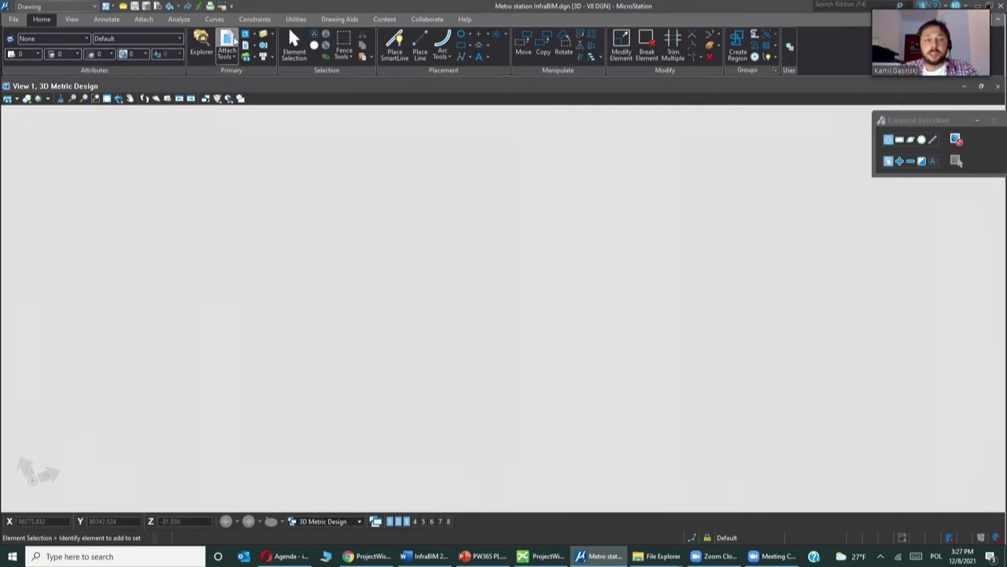
{"action": "left_click", "coordinate": [181, 276]}
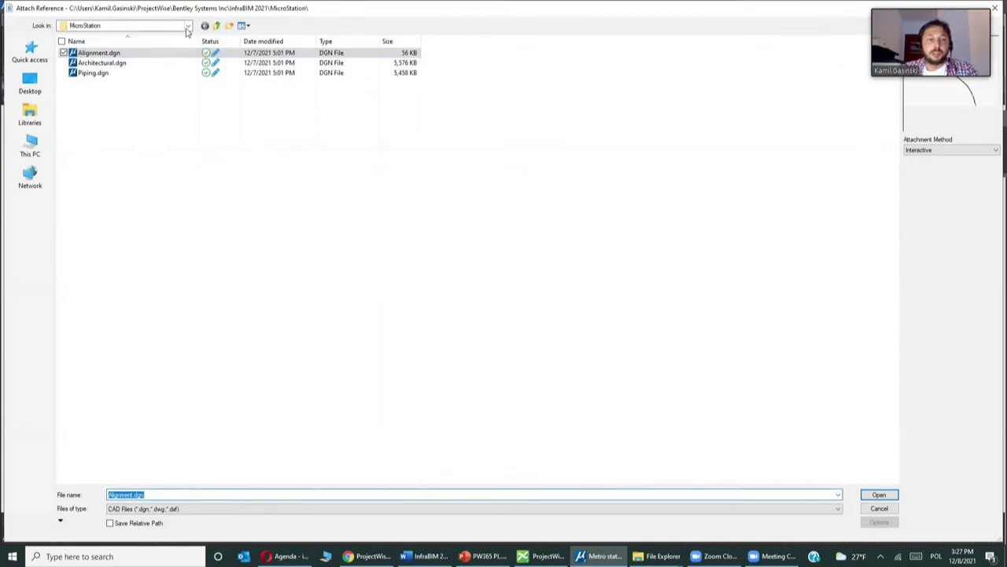
{"action": "left_click", "coordinate": [188, 26]}
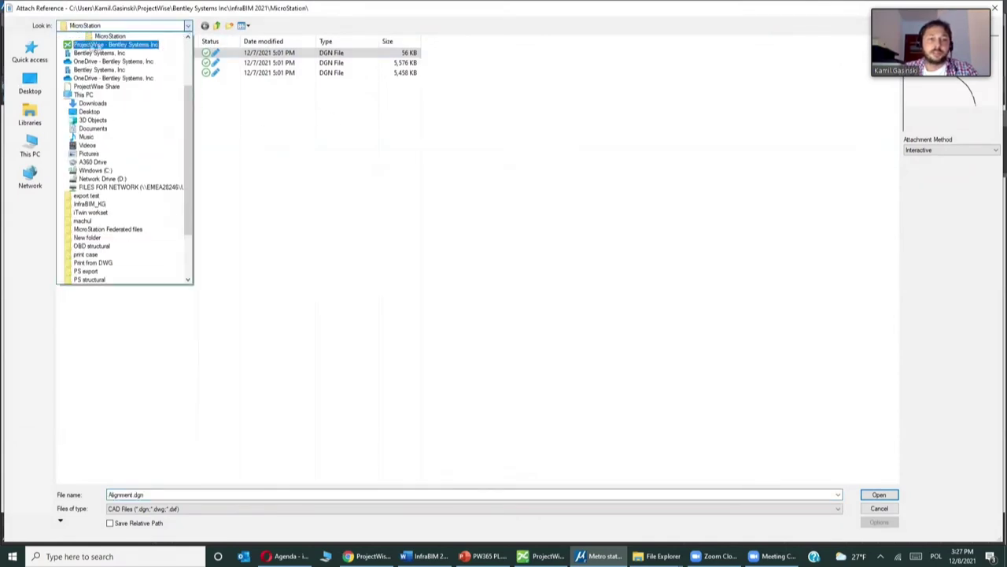
{"action": "left_click", "coordinate": [110, 44]}
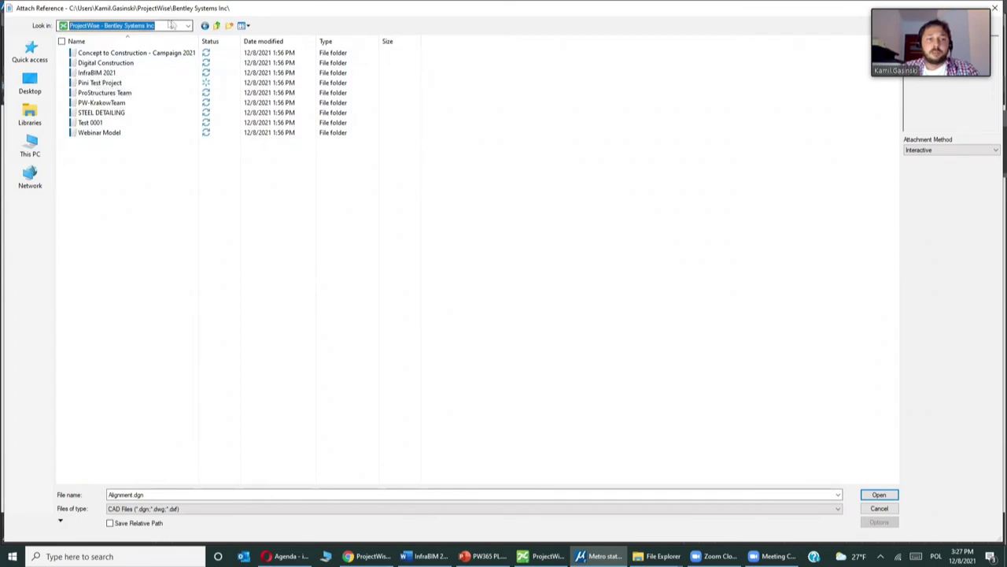
{"action": "double_click", "coordinate": [98, 74]}
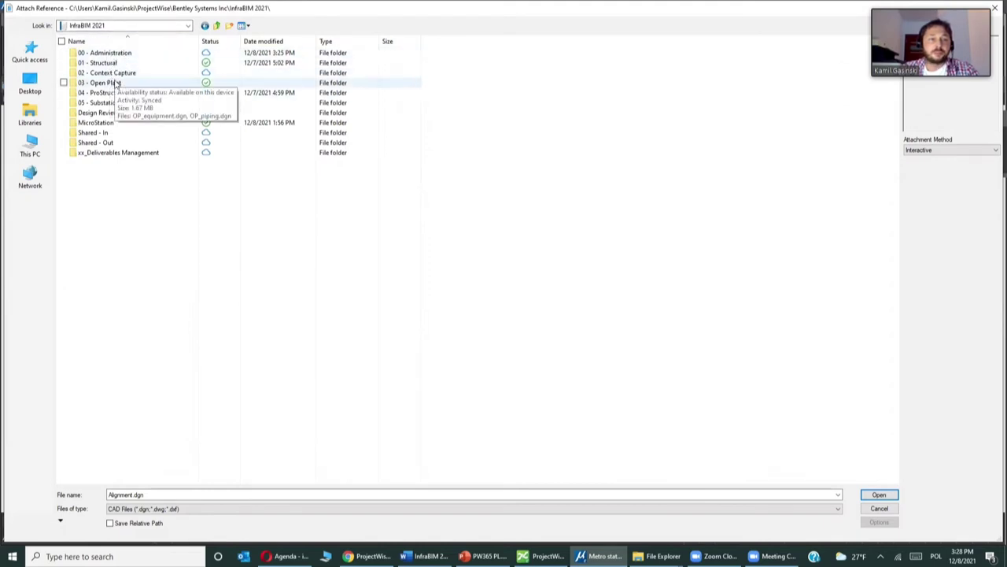
{"action": "double_click", "coordinate": [105, 126]}
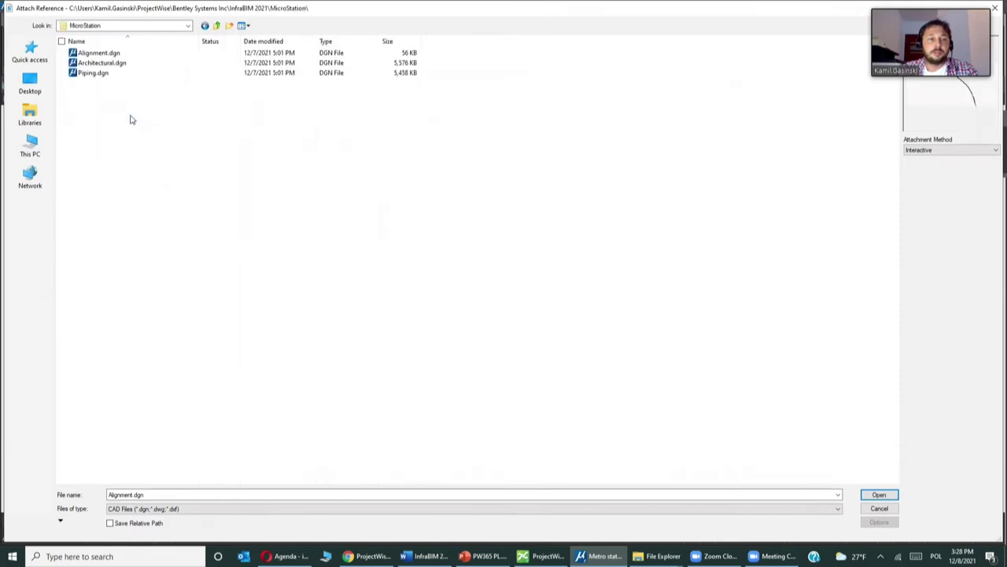
Attach Alignment.dgn as a coincident reference, continuing although it lies outside the active WorkSet.
{"action": "left_click", "coordinate": [88, 54]}
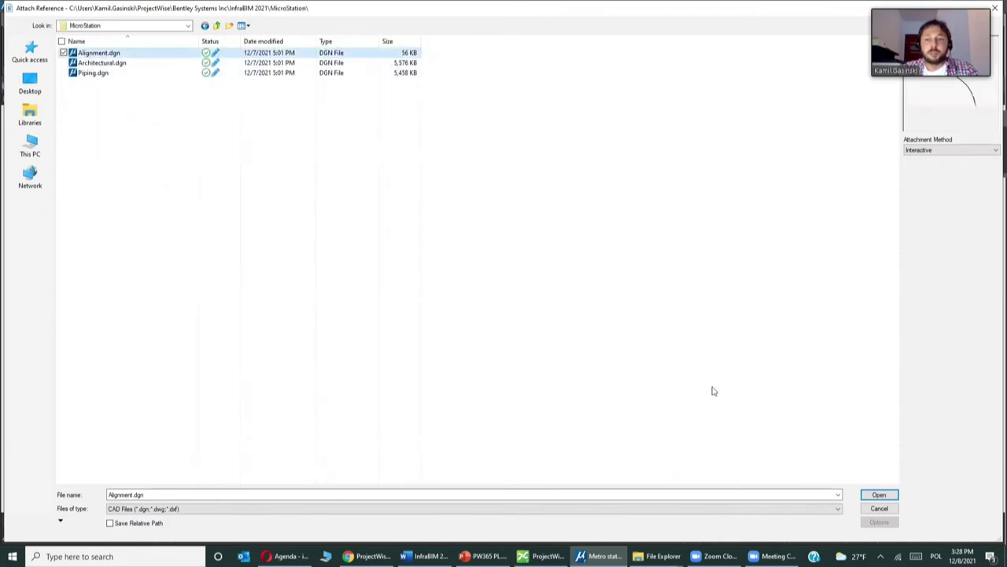
{"action": "left_click", "coordinate": [879, 494]}
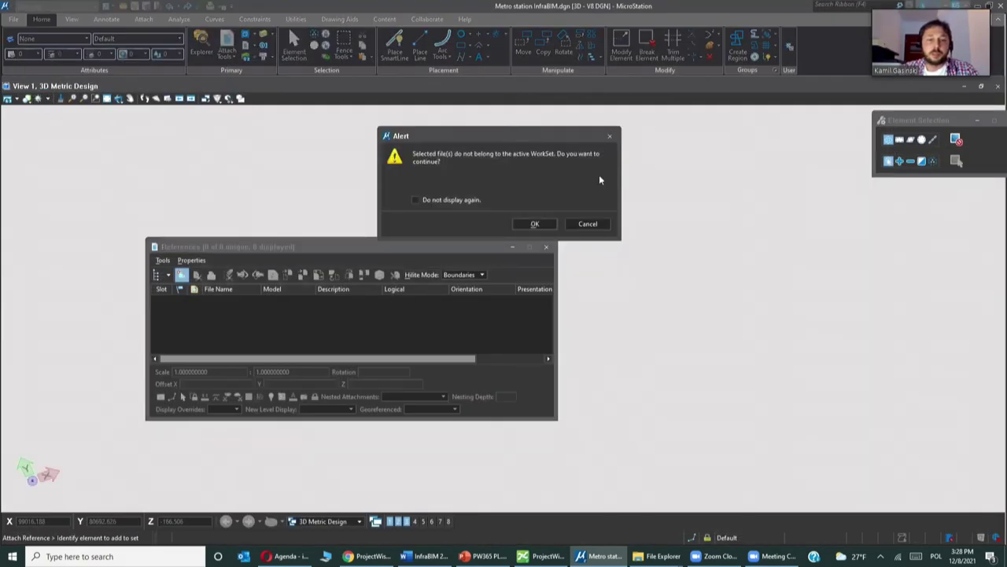
{"action": "left_click", "coordinate": [548, 224]}
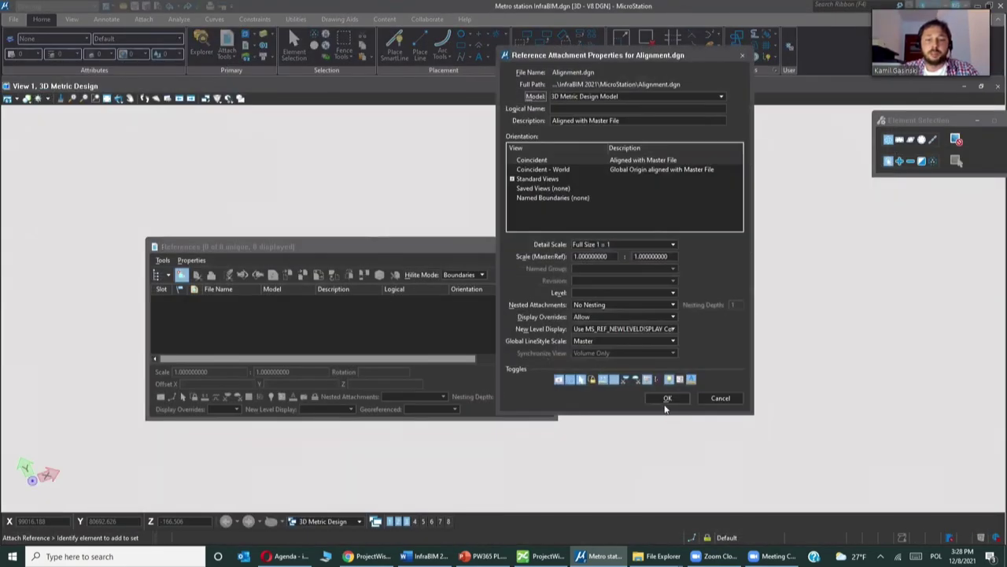
{"action": "left_click", "coordinate": [666, 399]}
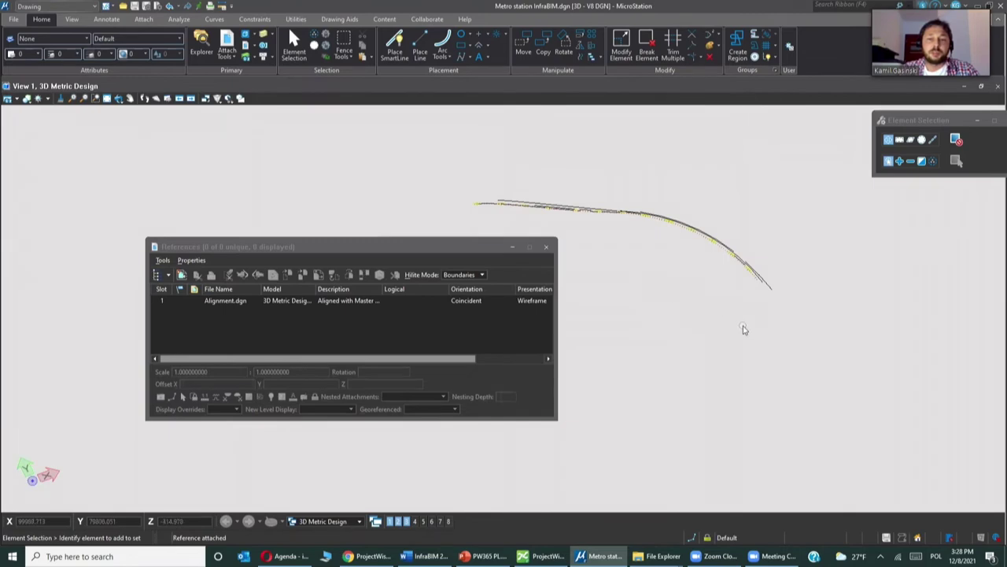
Attach Architectural.dgn from the same MicroStation folder as a second coincident reference, accepting the WorkSet alert.
{"action": "left_click_drag", "start_coordinate": [715, 342], "coordinate": [648, 295]}
{"action": "scroll", "coordinate": [618, 260], "scroll_direction": "up", "scroll_amount": 2}
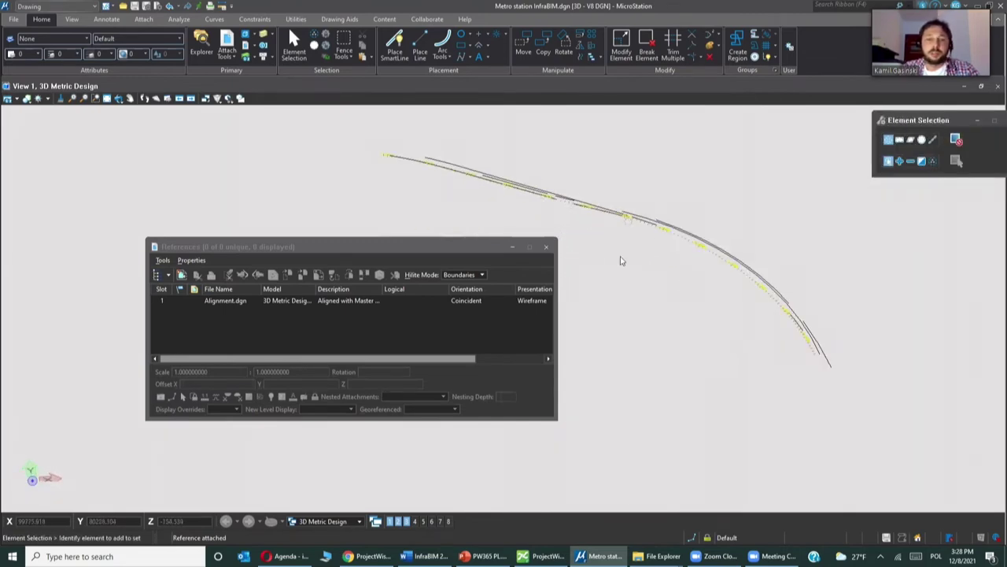
{"action": "scroll", "coordinate": [607, 272], "scroll_direction": "down", "scroll_amount": 2}
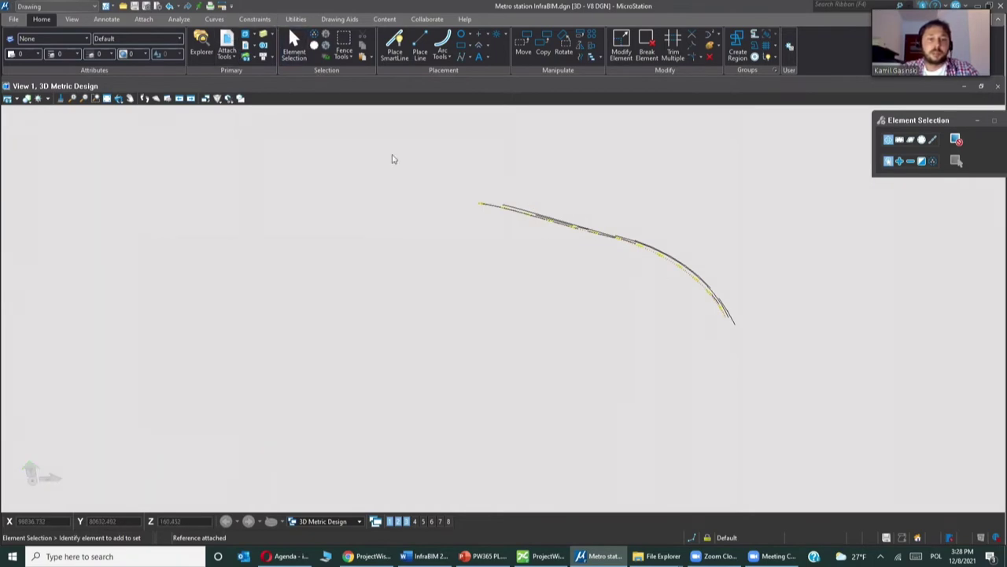
{"action": "left_click", "coordinate": [226, 44]}
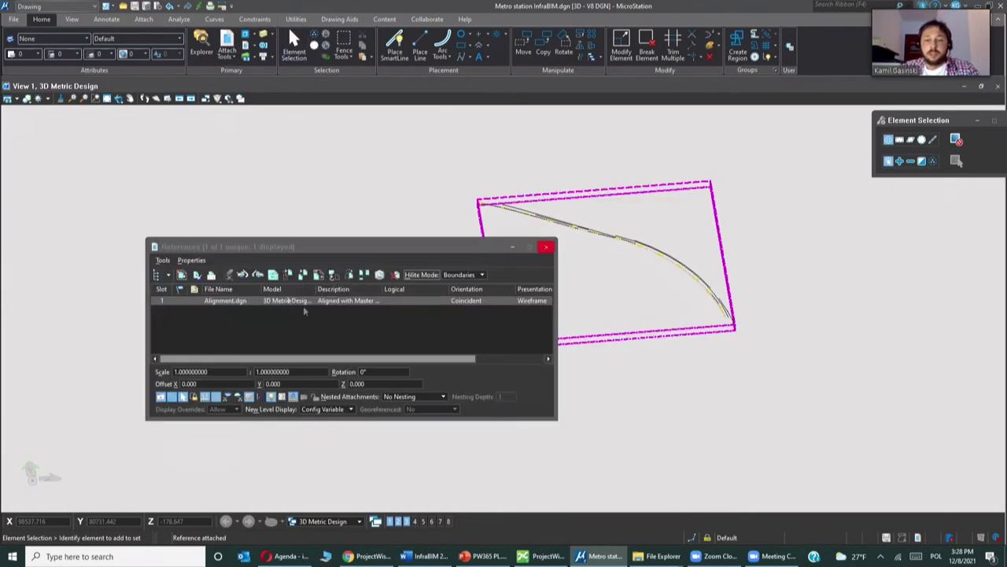
{"action": "left_click", "coordinate": [181, 274]}
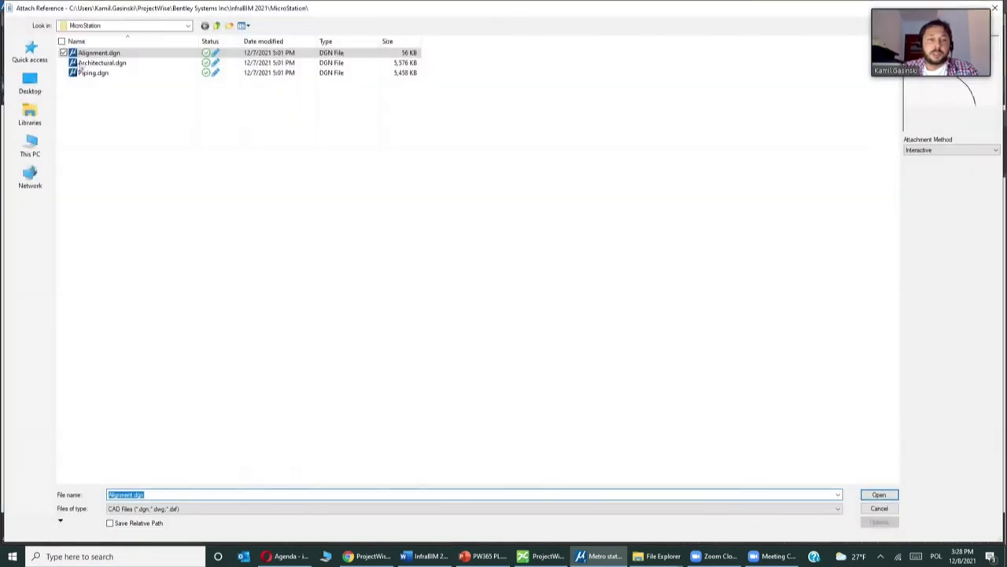
{"action": "left_click", "coordinate": [101, 62]}
{"action": "left_click", "coordinate": [879, 494]}
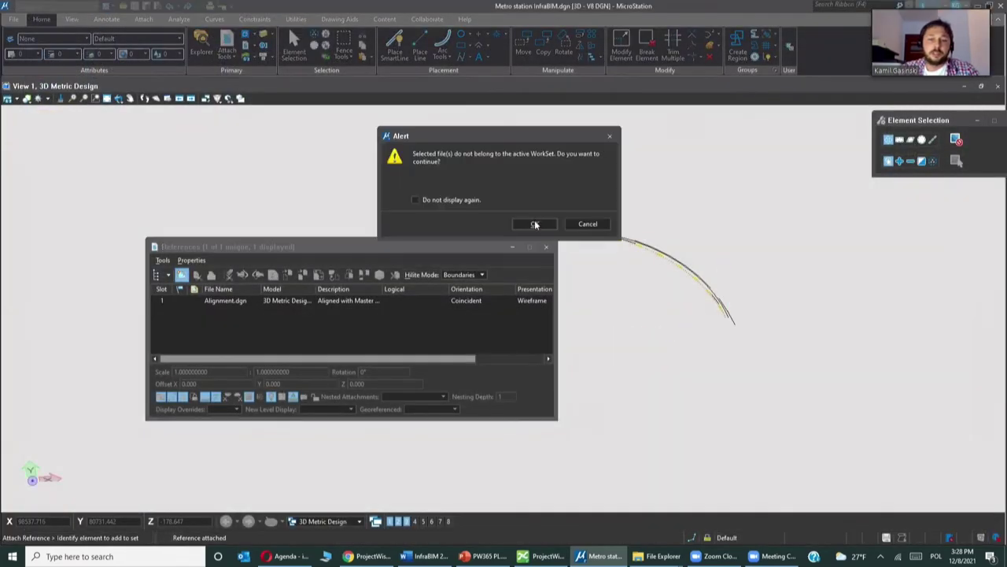
{"action": "left_click", "coordinate": [535, 224]}
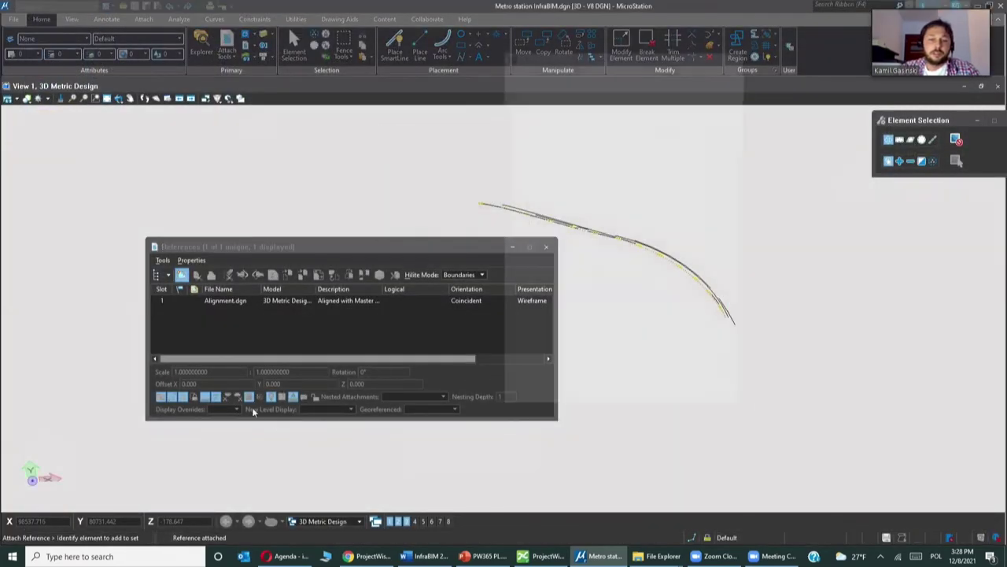
{"action": "left_click", "coordinate": [663, 398]}
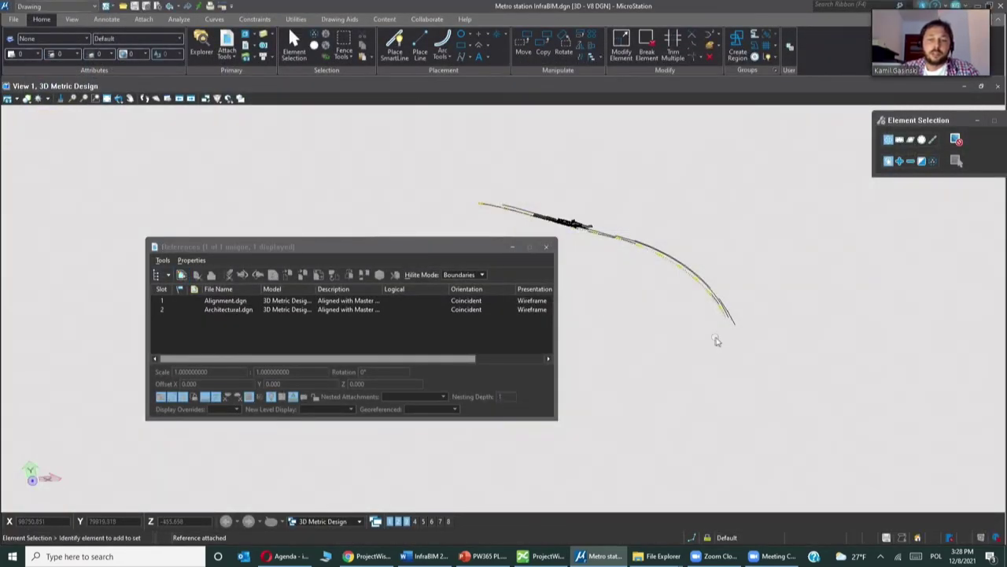
Examine the metro station architecture against the alignment from several angles and distances, and close the References dialog.
{"action": "scroll", "coordinate": [664, 331], "scroll_direction": "up", "scroll_amount": 5}
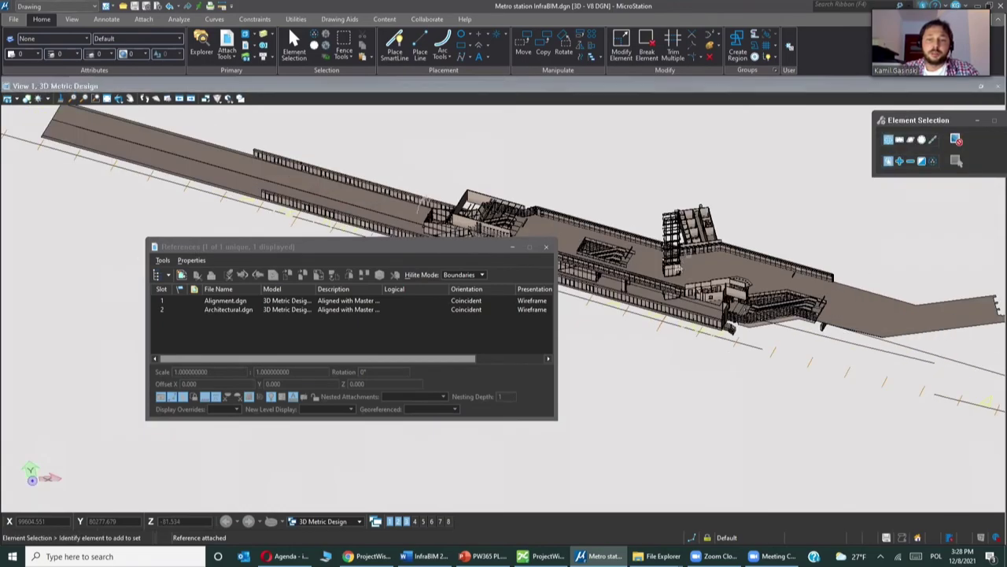
{"action": "left_click_drag", "start_coordinate": [664, 331], "coordinate": [719, 400]}
{"action": "scroll", "coordinate": [675, 335], "scroll_direction": "down", "scroll_amount": 5}
{"action": "right_click", "coordinate": [778, 306]}
{"action": "scroll", "coordinate": [771, 330], "scroll_direction": "up", "scroll_amount": 5}
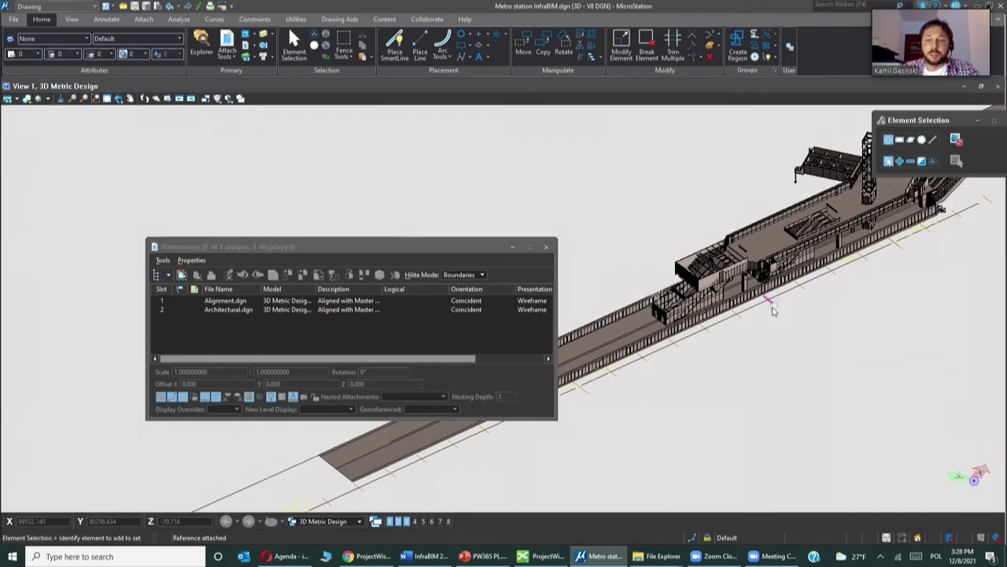
{"action": "scroll", "coordinate": [770, 337], "scroll_direction": "down", "scroll_amount": 2}
{"action": "left_click_drag", "start_coordinate": [783, 349], "coordinate": [580, 339]}
{"action": "scroll", "coordinate": [792, 407], "scroll_direction": "down", "scroll_amount": 2}
{"action": "right_click", "coordinate": [810, 395]}
{"action": "right_click", "coordinate": [580, 339]}
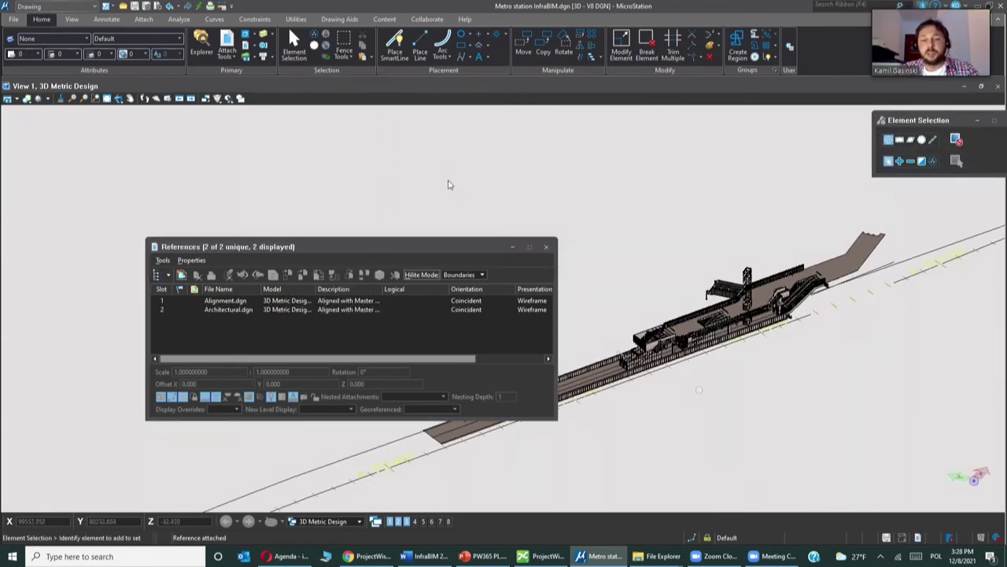
{"action": "left_click", "coordinate": [546, 247]}
{"action": "scroll", "coordinate": [701, 386], "scroll_direction": "down", "scroll_amount": 5}
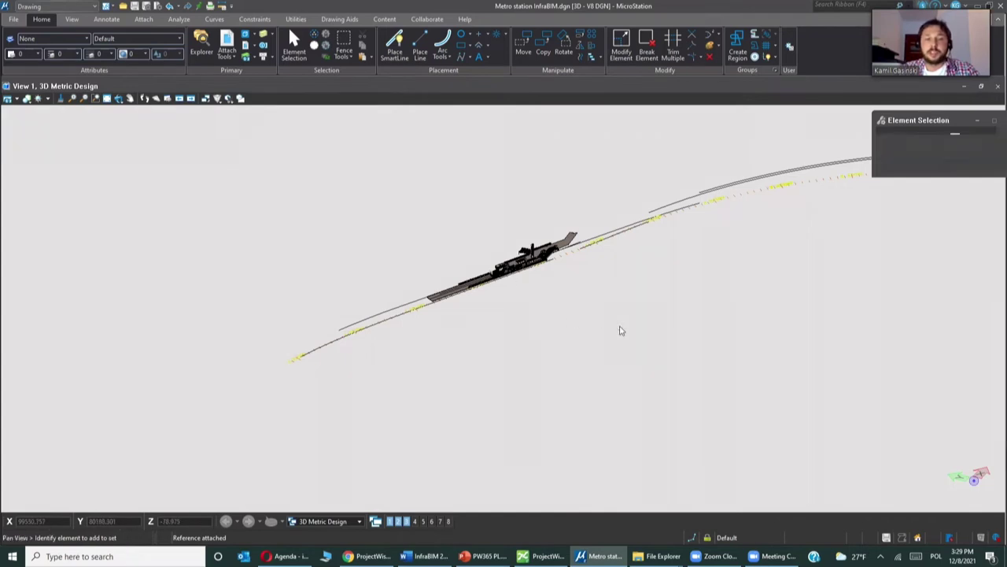
{"action": "left_click_drag", "start_coordinate": [621, 331], "coordinate": [520, 312]}
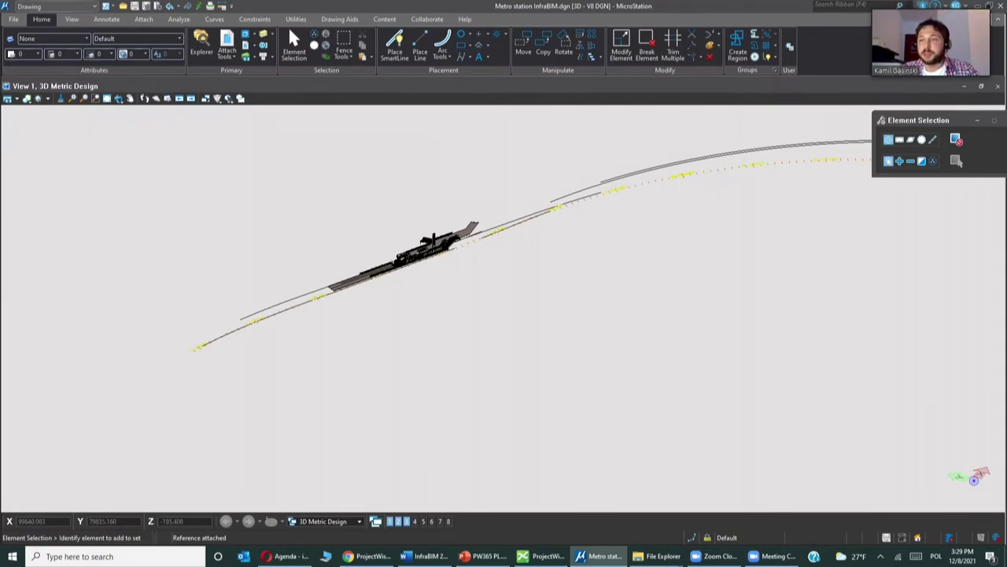
Switch back to ProjectWise 365 and review the project's Design Tasks list.
{"action": "left_click", "coordinate": [366, 556]}
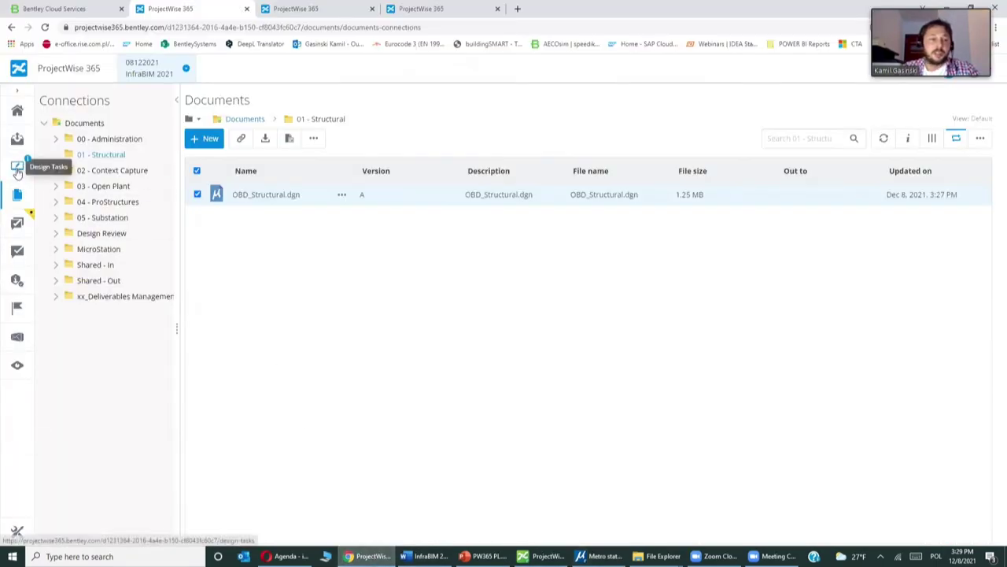
{"action": "left_click", "coordinate": [18, 169]}
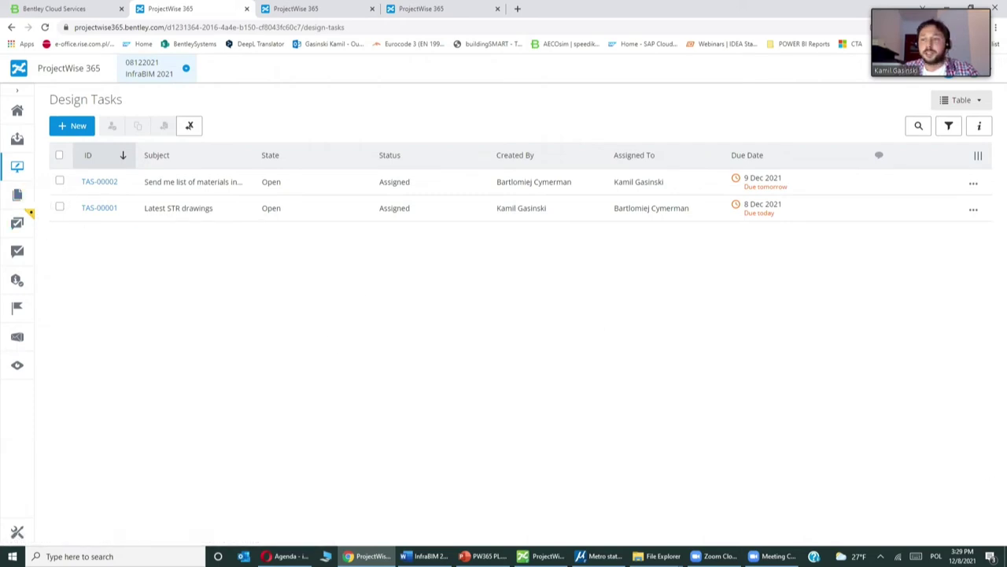
Open the Steel Truss design review and inspect the markups on its linked drawing GR - K137.pdf up close.
{"action": "left_click", "coordinate": [16, 252]}
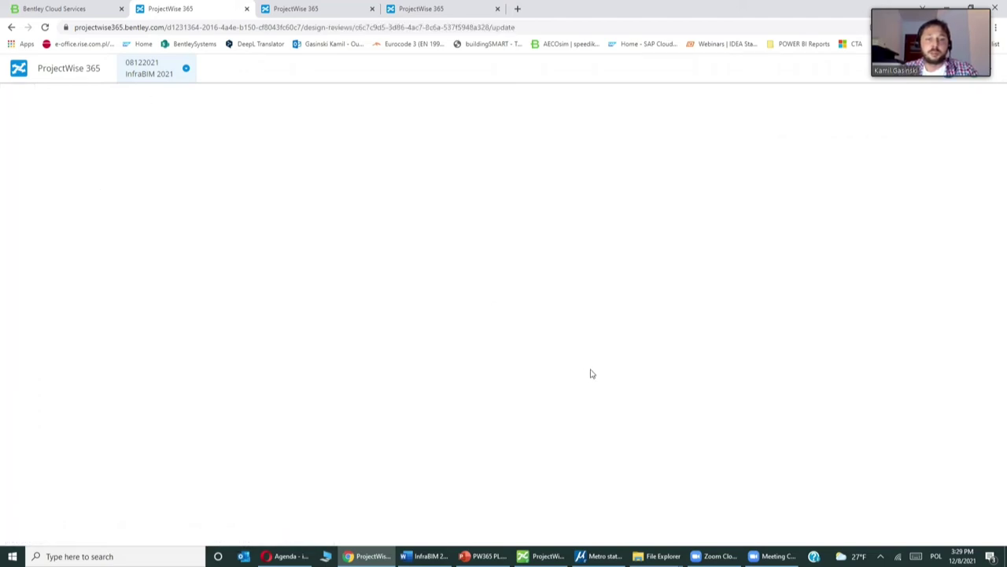
{"action": "scroll", "coordinate": [404, 344], "scroll_direction": "down", "scroll_amount": 2}
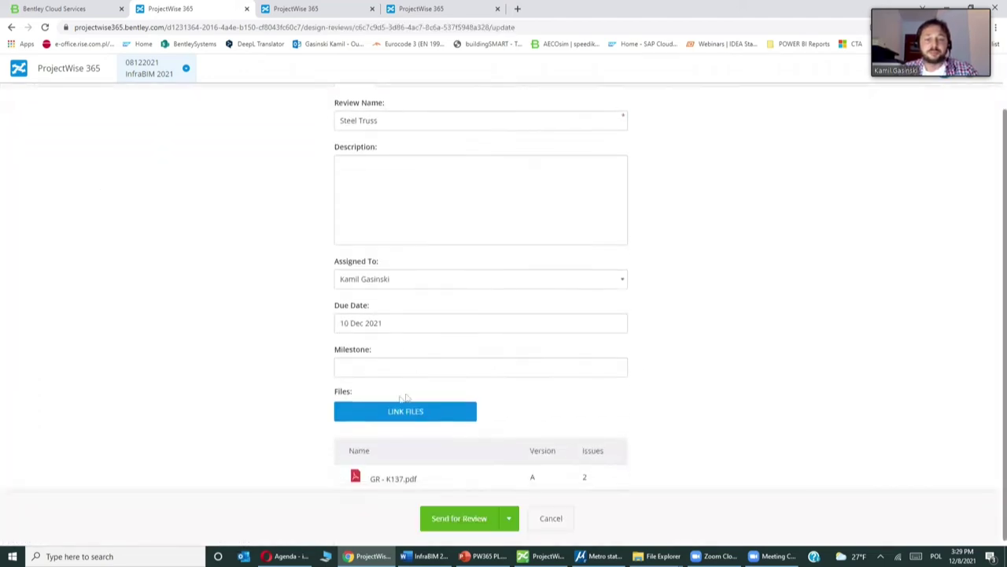
{"action": "left_click", "coordinate": [398, 475]}
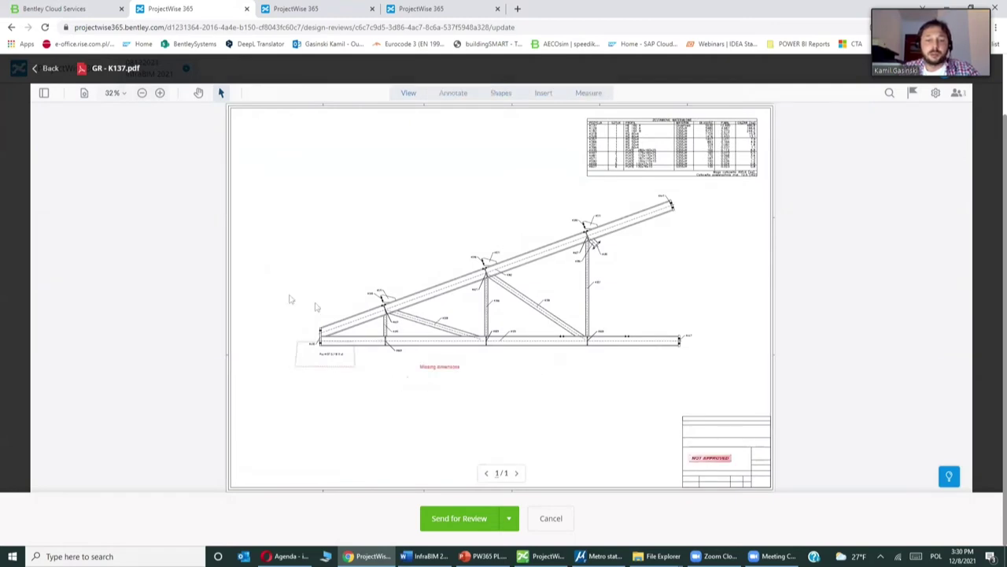
{"action": "left_click", "coordinate": [161, 94]}
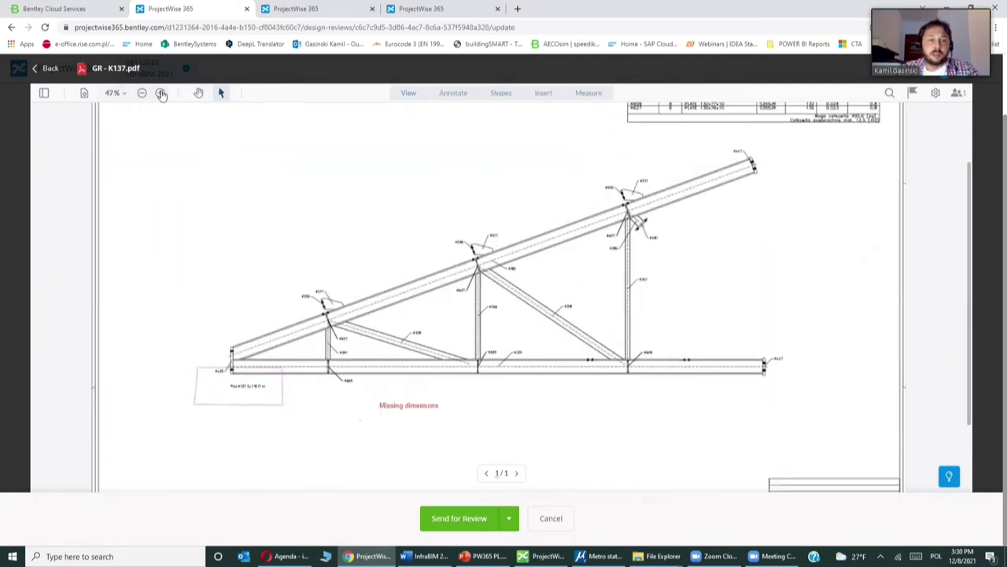
{"action": "scroll", "coordinate": [221, 331], "scroll_direction": "down", "scroll_amount": 2}
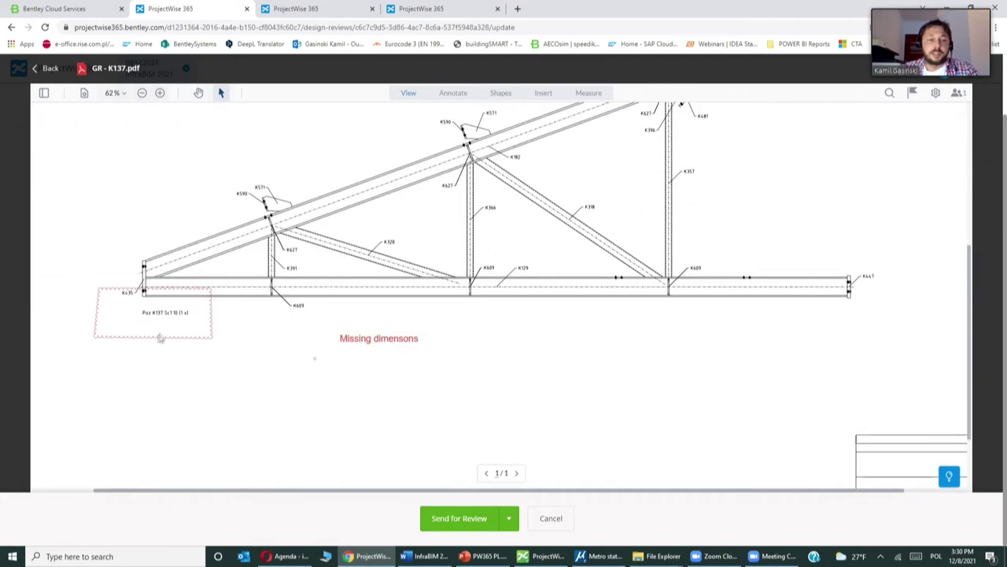
{"action": "scroll", "coordinate": [224, 355], "scroll_direction": "up", "scroll_amount": 5}
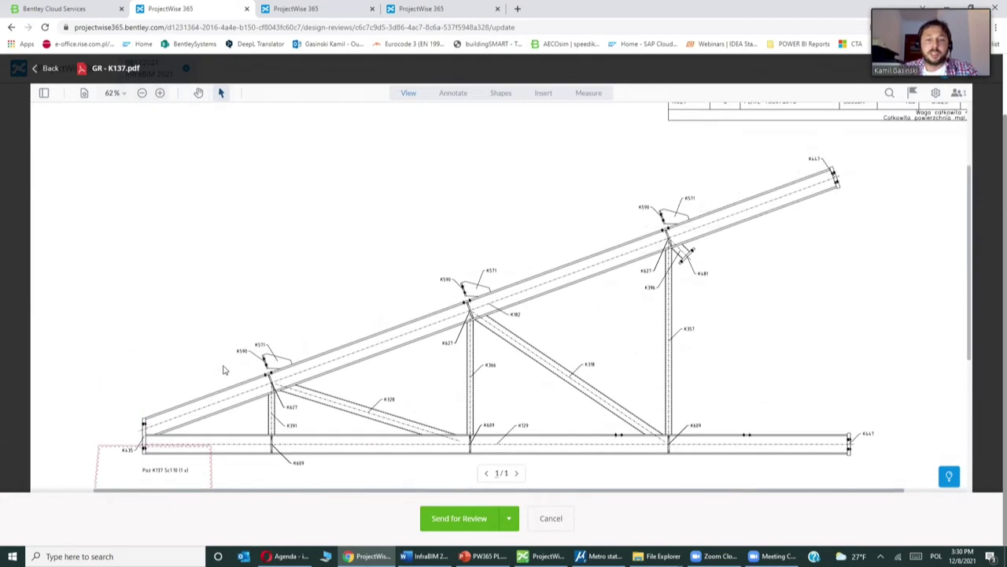
{"action": "scroll", "coordinate": [226, 366], "scroll_direction": "down", "scroll_amount": 7}
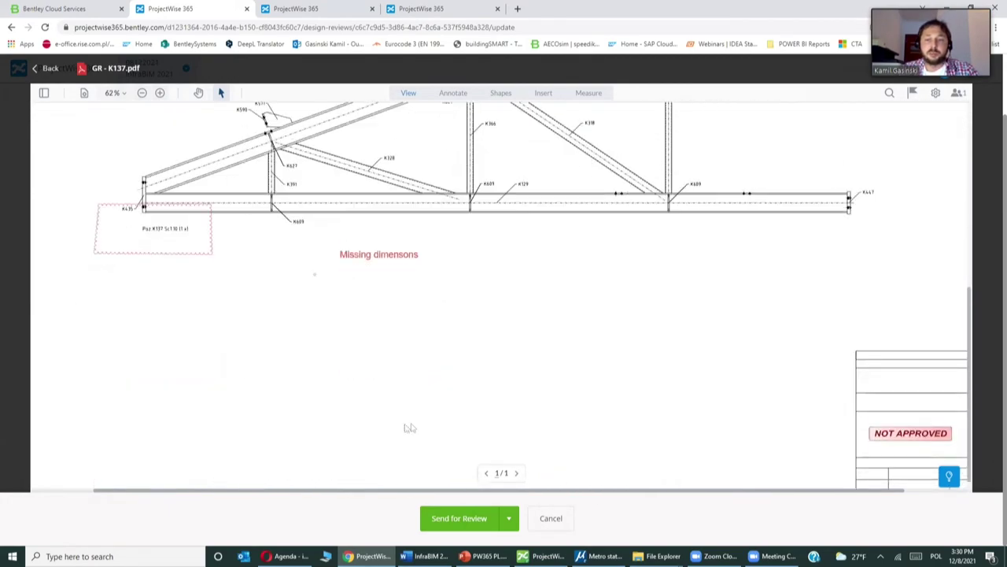
Inspect the stamp, the text note and the outlined label on GR - K137.pdf, and return to the Steel Truss review form.
{"action": "scroll", "coordinate": [407, 378], "scroll_direction": "right", "scroll_amount": 2}
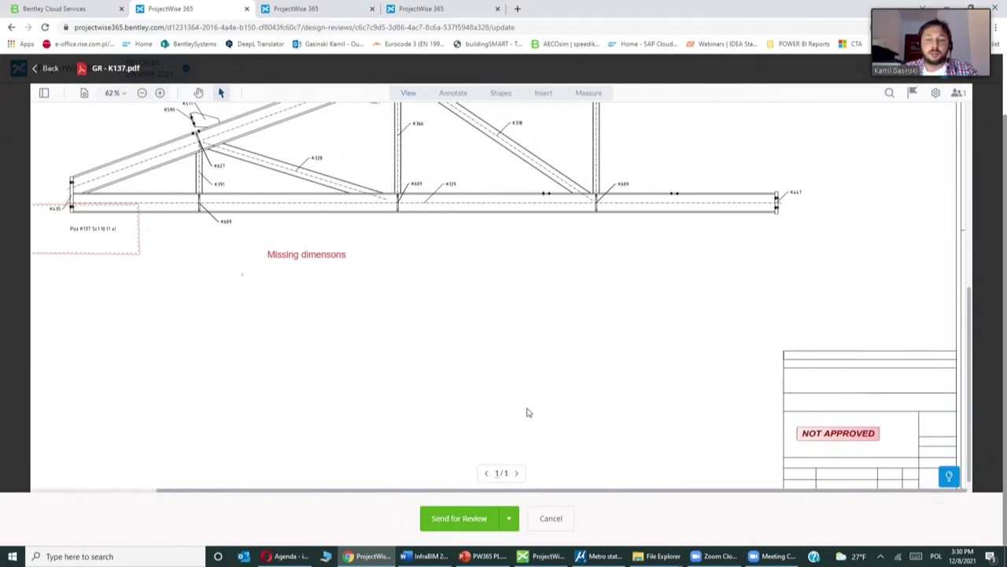
{"action": "scroll", "coordinate": [529, 412], "scroll_direction": "up", "scroll_amount": 3}
{"action": "scroll", "coordinate": [528, 411], "scroll_direction": "left", "scroll_amount": 3}
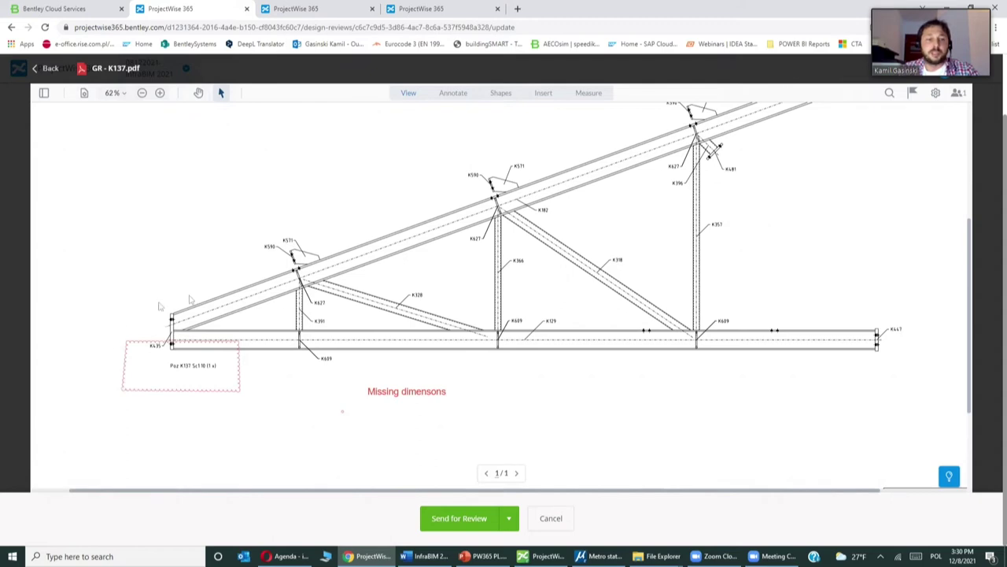
{"action": "left_click", "coordinate": [223, 394]}
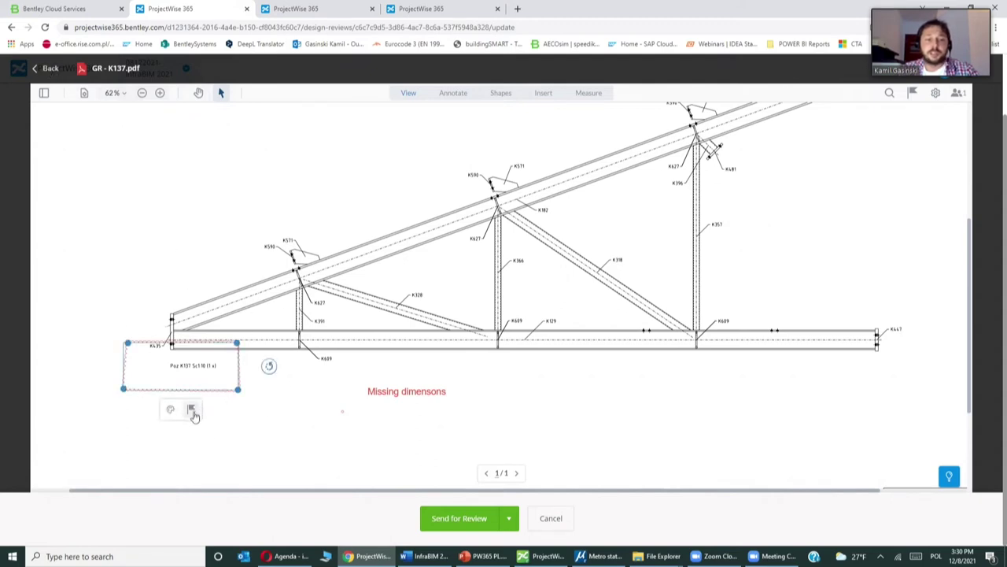
{"action": "left_click", "coordinate": [37, 68]}
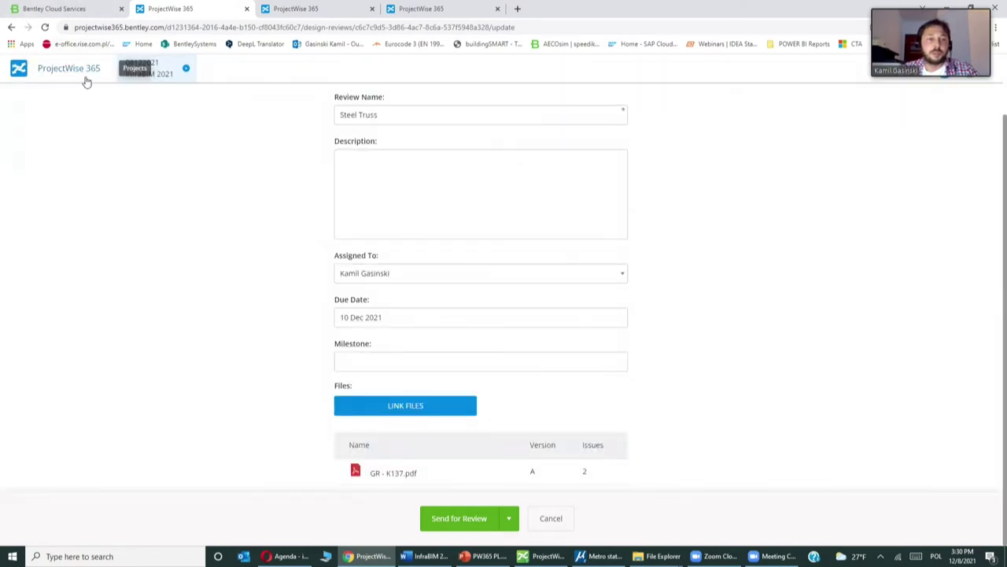
Leave the review form and reopen the InfraBIM 2021 project from the favorite projects.
{"action": "left_click", "coordinate": [126, 77]}
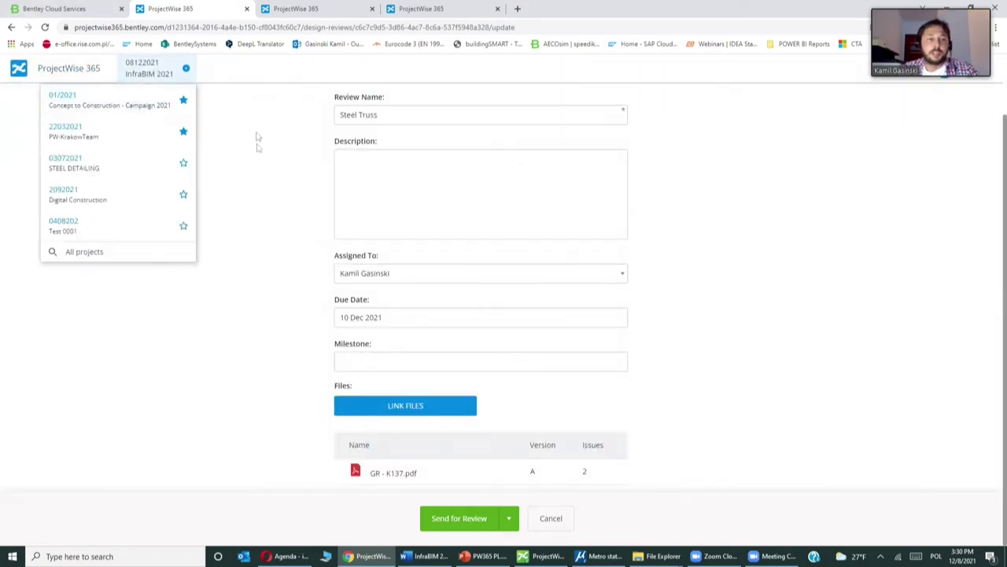
{"action": "left_click", "coordinate": [50, 74]}
{"action": "left_click", "coordinate": [95, 132]}
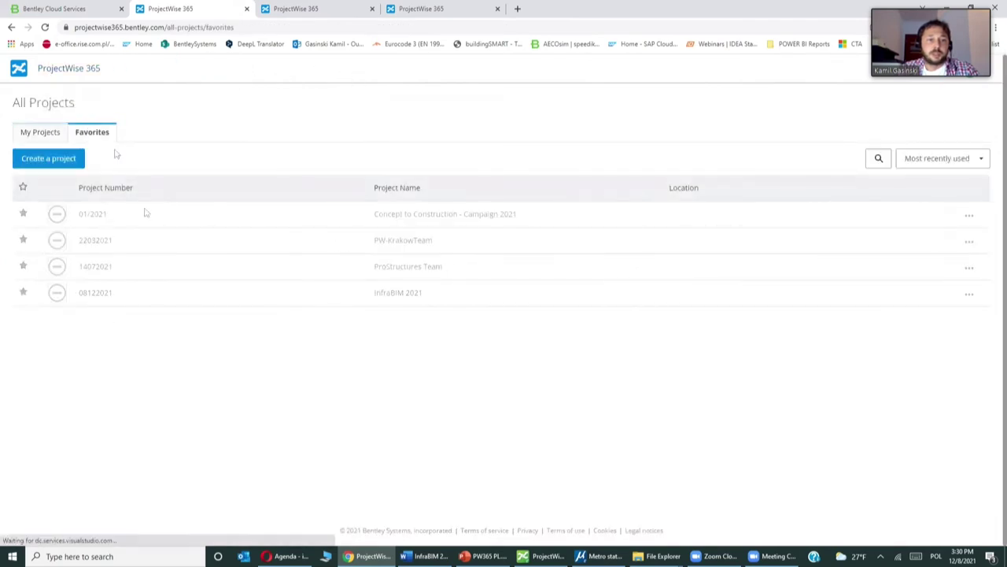
{"action": "left_click", "coordinate": [110, 293]}
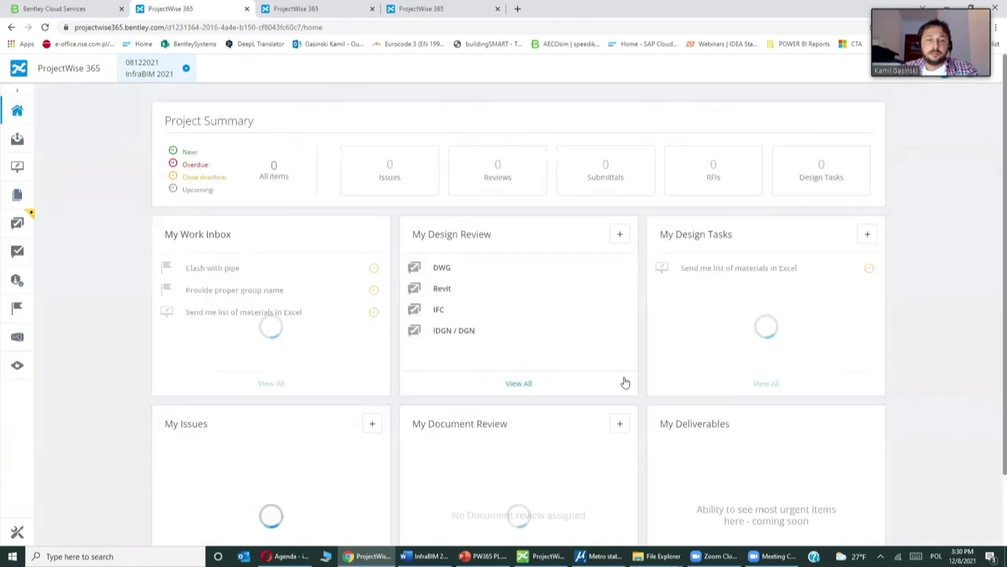
Look over the project's home page, its Design Review iModels and its Document Review list.
{"action": "scroll", "coordinate": [247, 344], "scroll_direction": "down", "scroll_amount": 1}
{"action": "left_click", "coordinate": [22, 250]}
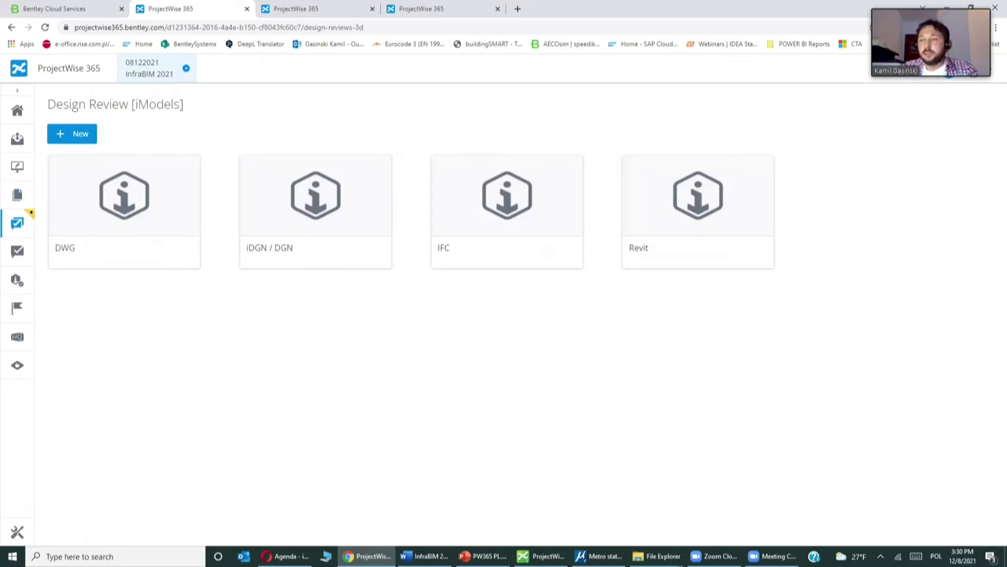
{"action": "left_click", "coordinate": [17, 250]}
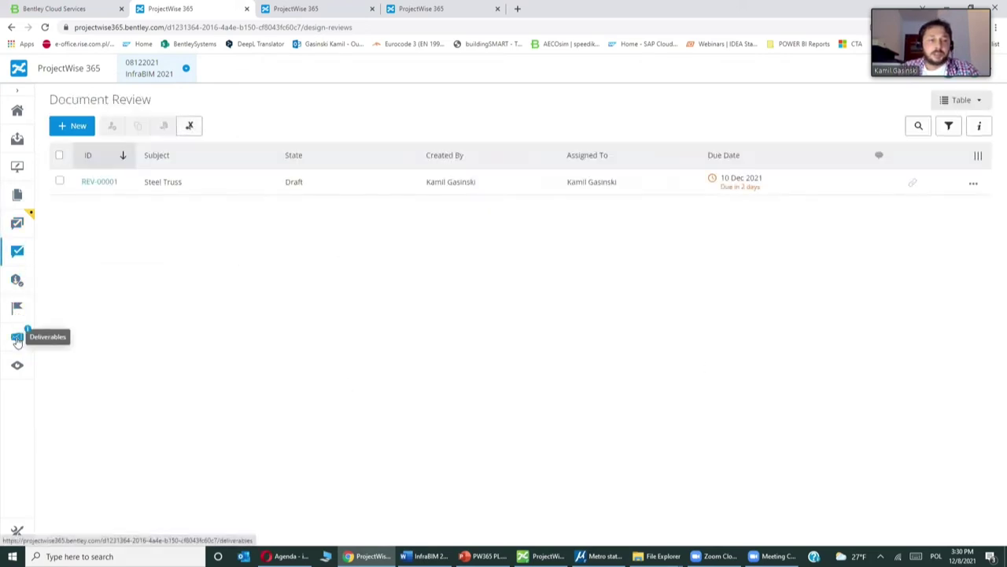
Start a new RFI in Deliverables Management and set its subject to Latest Architectural.
{"action": "left_click", "coordinate": [17, 337]}
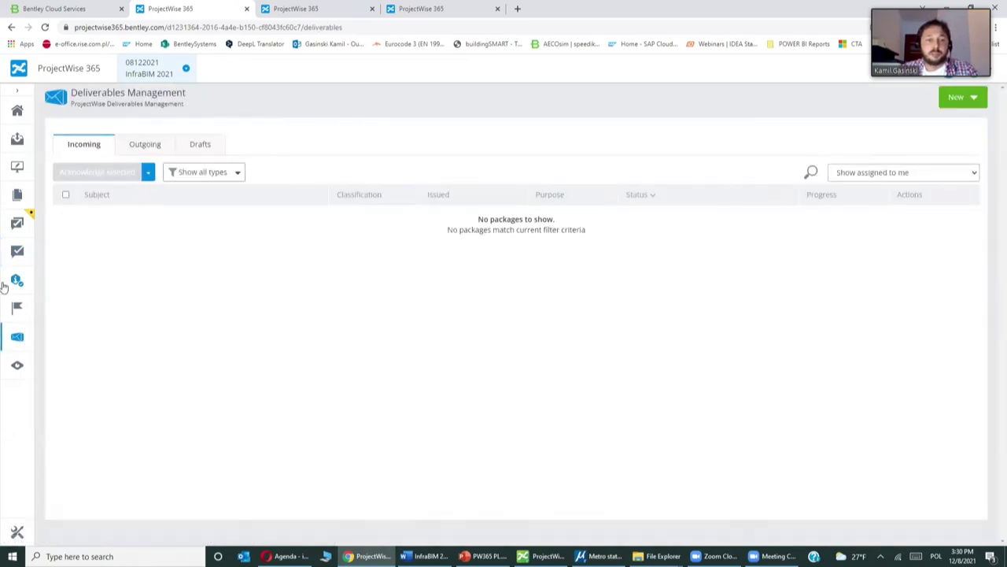
{"action": "left_click", "coordinate": [957, 97]}
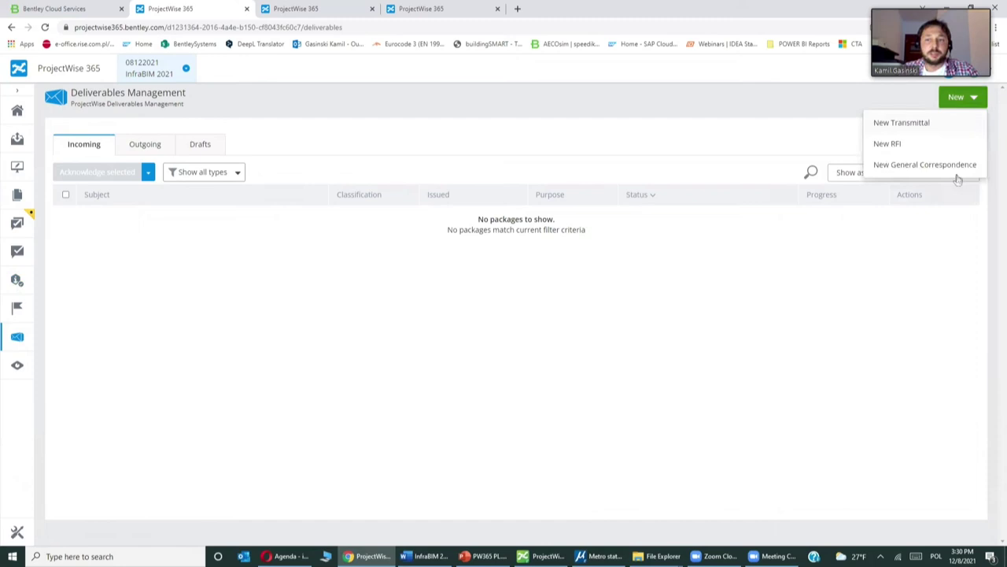
{"action": "left_click", "coordinate": [905, 146]}
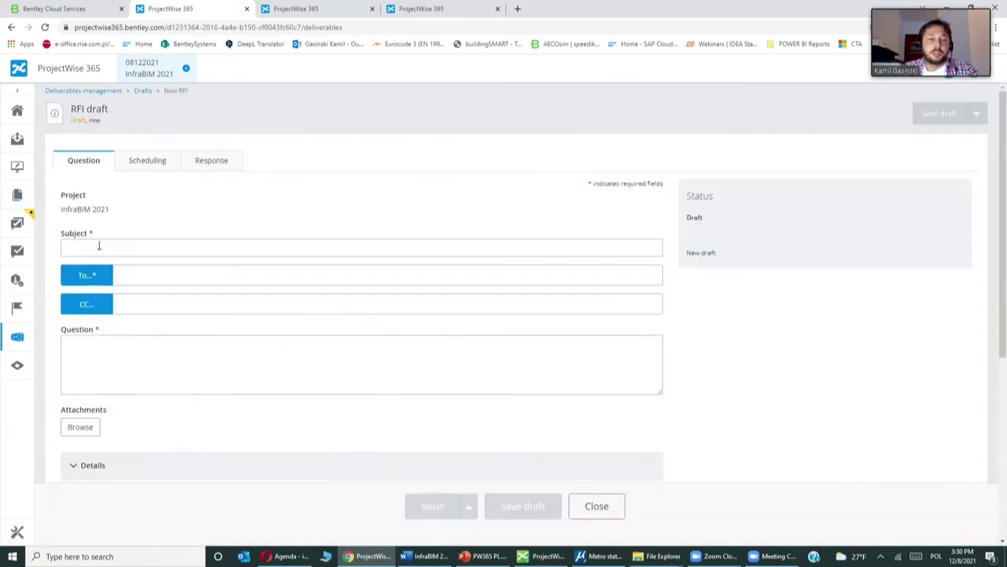
{"action": "left_click", "coordinate": [99, 245]}
{"action": "left_click", "coordinate": [175, 290]}
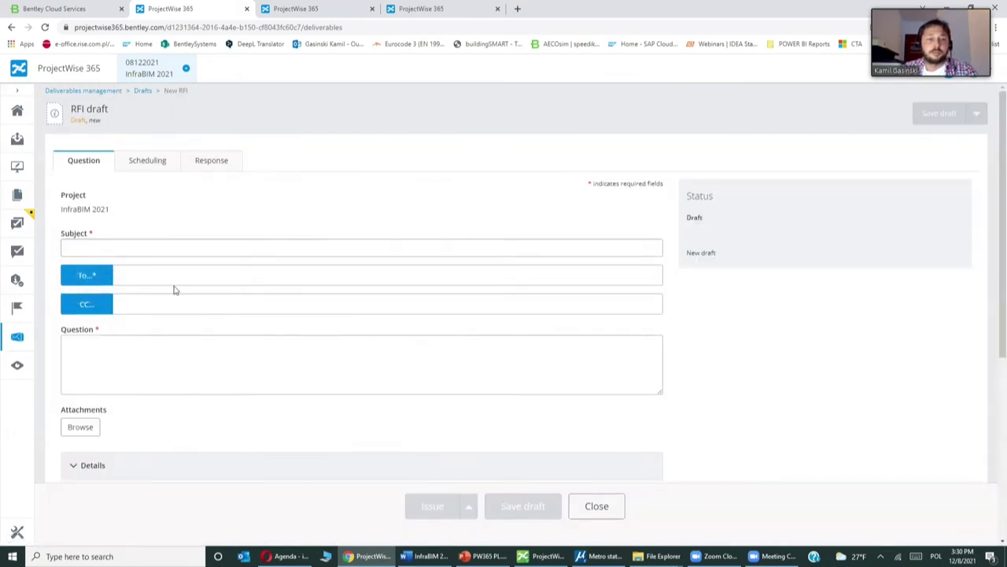
{"action": "left_click", "coordinate": [90, 246]}
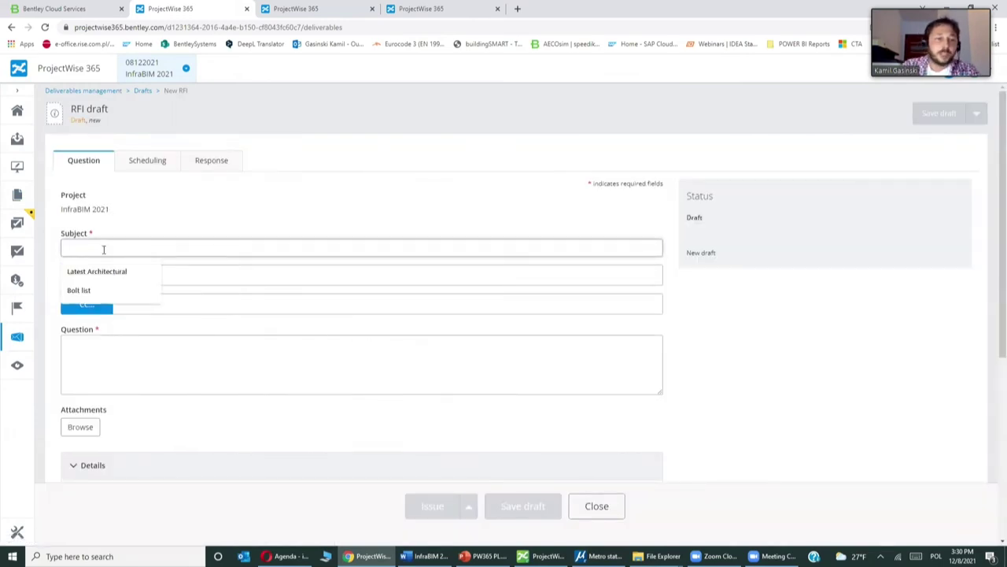
{"action": "left_click", "coordinate": [109, 279]}
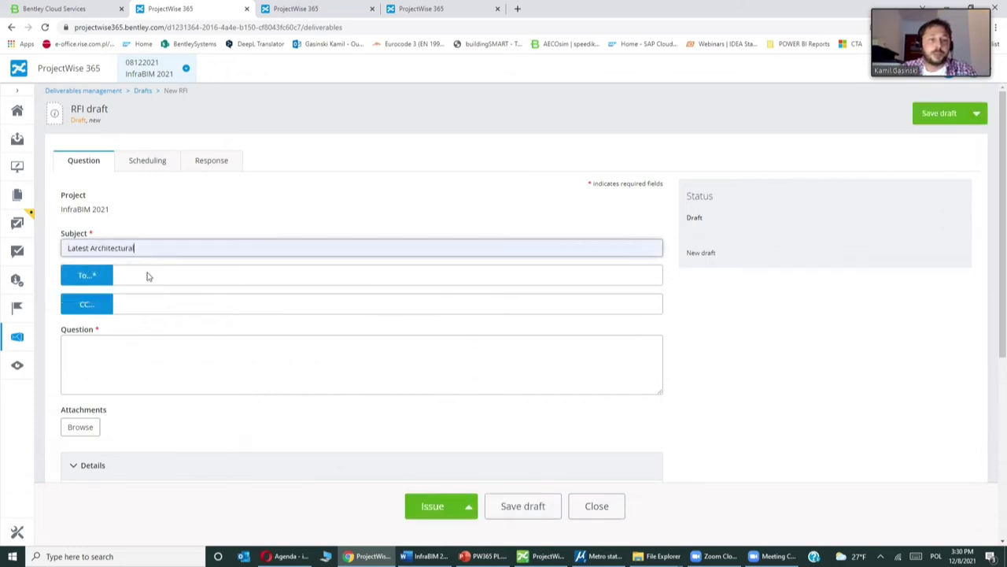
Add the project member with the Team Member title as the RFI's recipient.
{"action": "left_click", "coordinate": [79, 277]}
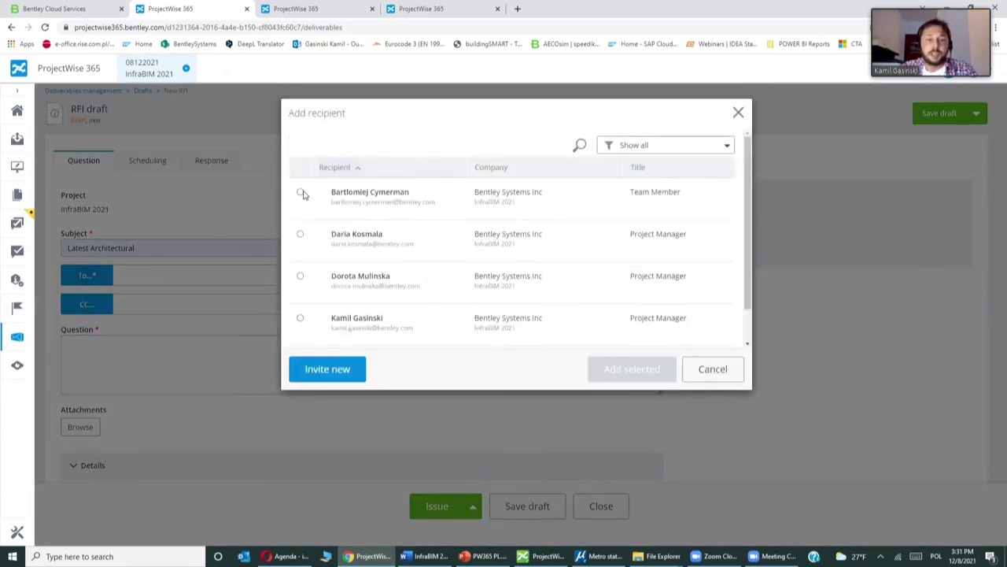
{"action": "left_click", "coordinate": [300, 192]}
{"action": "left_click", "coordinate": [648, 368]}
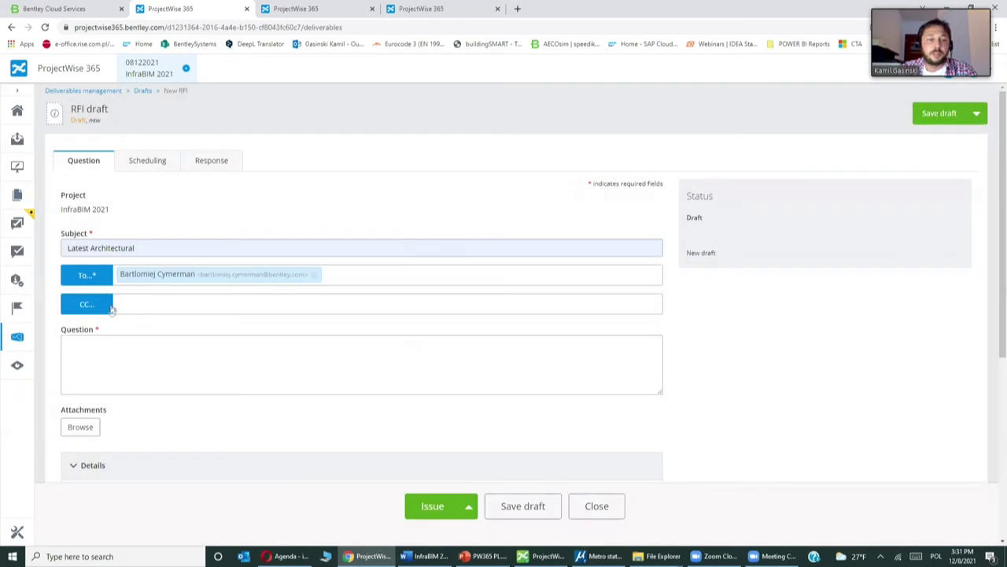
Show the RFI's attachment file selection, close it without choosing a file, and try to issue the RFI.
{"action": "left_click", "coordinate": [82, 431]}
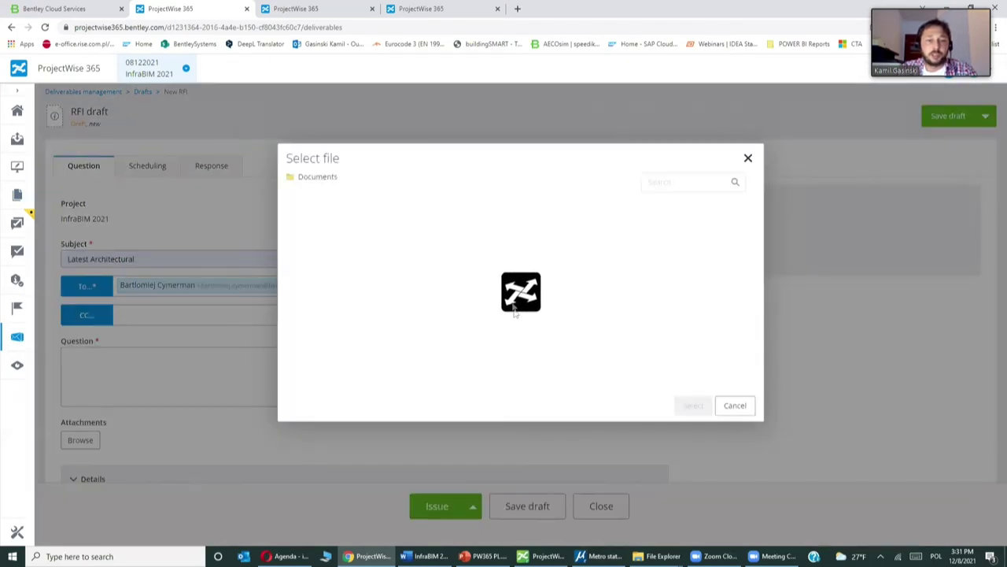
{"action": "left_click", "coordinate": [747, 158]}
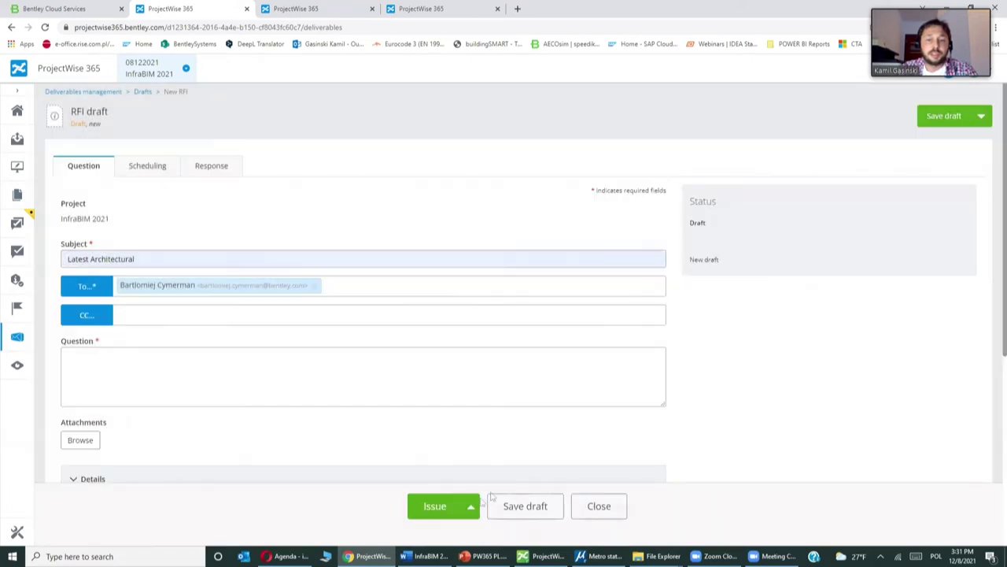
{"action": "left_click", "coordinate": [435, 507]}
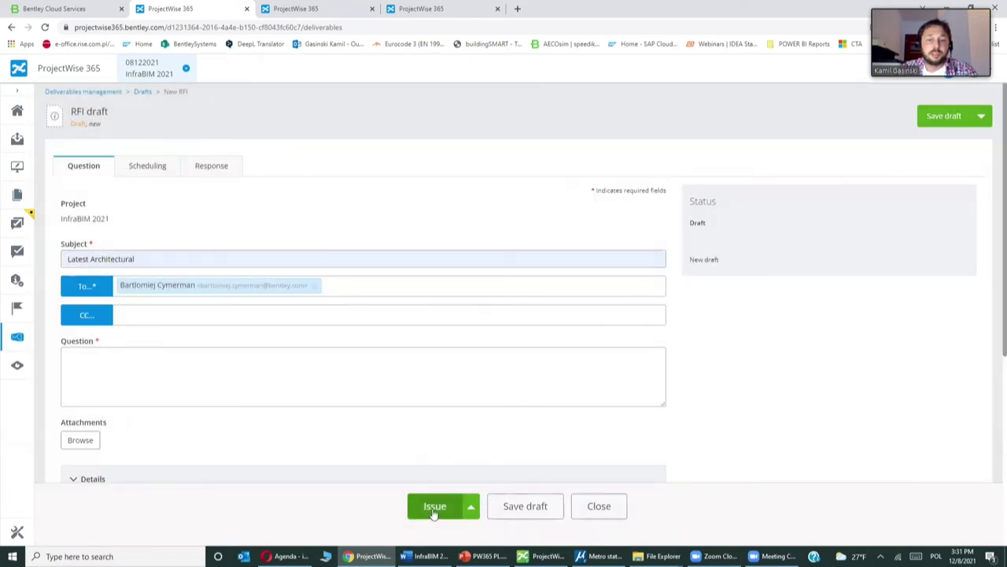
Review the RFI's scheduling options for the acknowledgement due date and the response due date.
{"action": "left_click", "coordinate": [158, 167]}
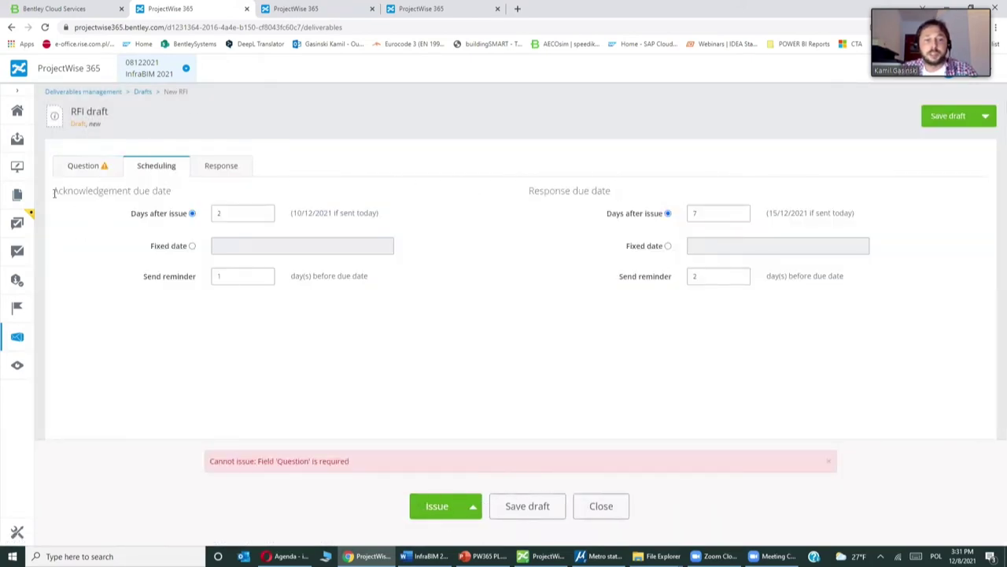
{"action": "left_click_drag", "start_coordinate": [53, 192], "coordinate": [166, 190]}
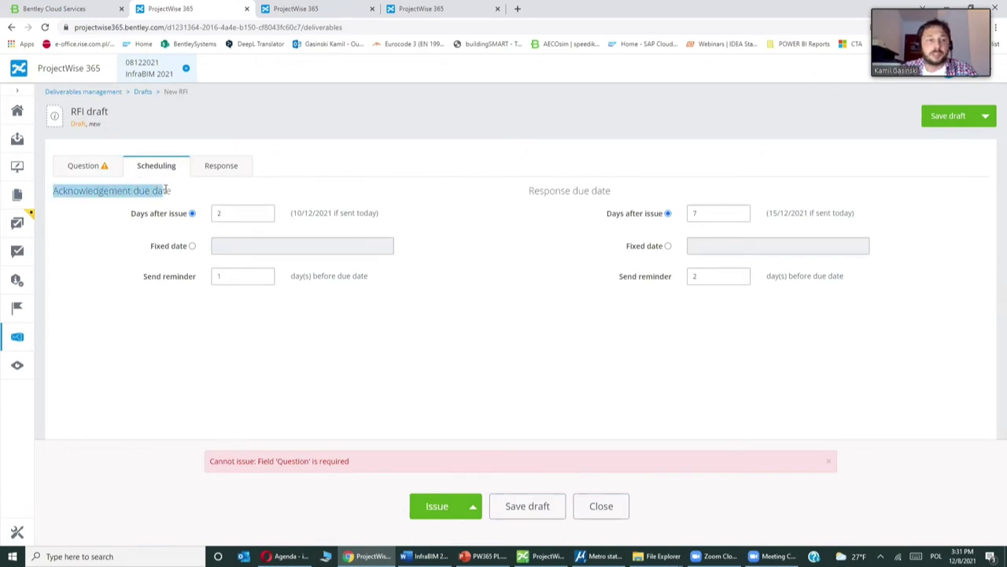
{"action": "left_click", "coordinate": [352, 333]}
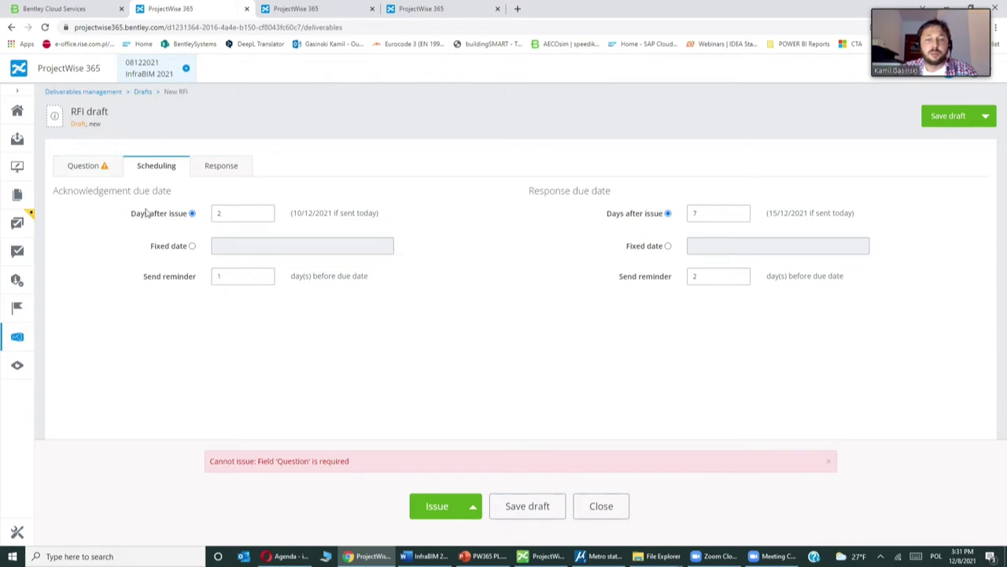
{"action": "left_click_drag", "start_coordinate": [531, 189], "coordinate": [619, 193]}
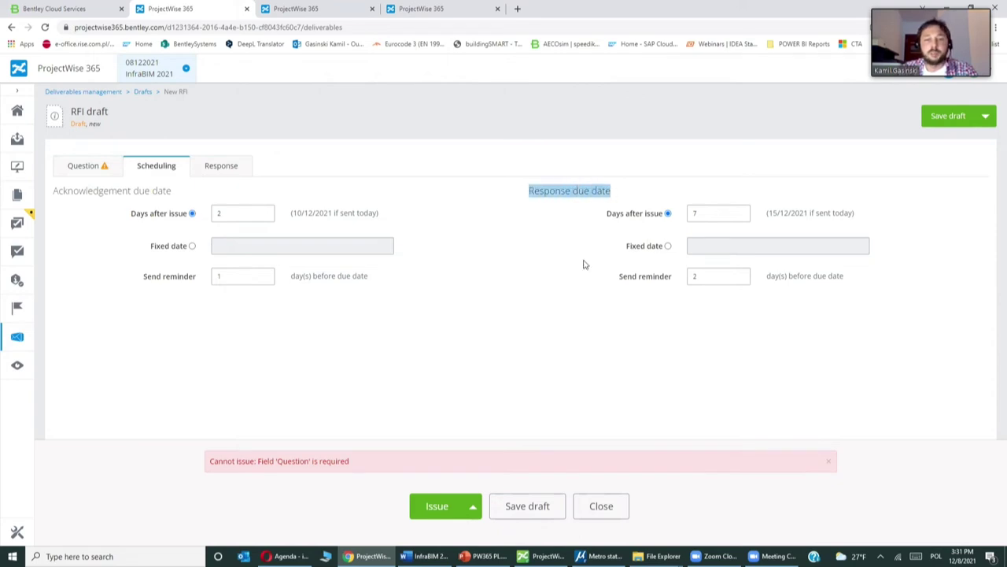
{"action": "left_click", "coordinate": [583, 272]}
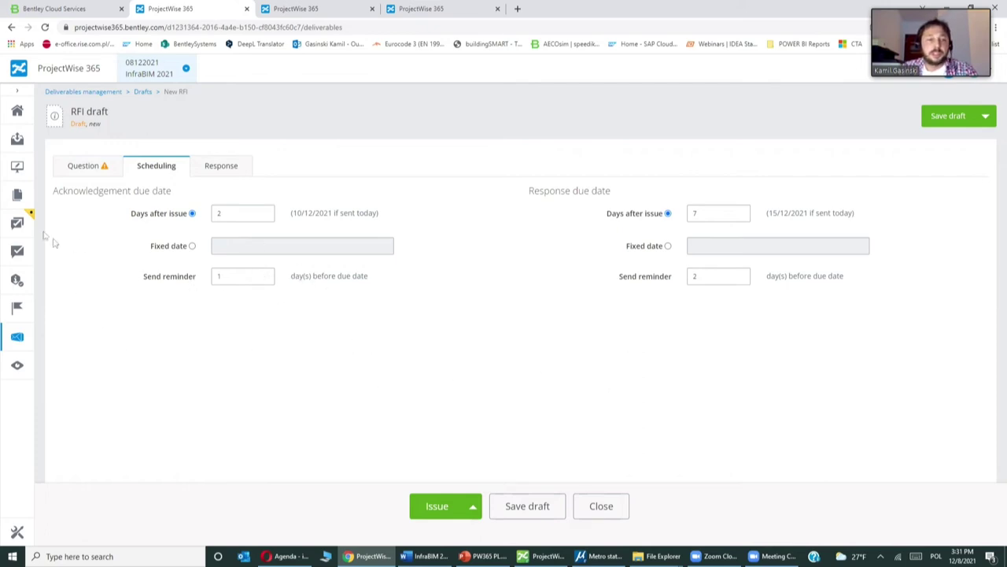
Open the IFC iModel from Design Review, and switch to the Revit model already loaded in another browser tab.
{"action": "left_click", "coordinate": [17, 222]}
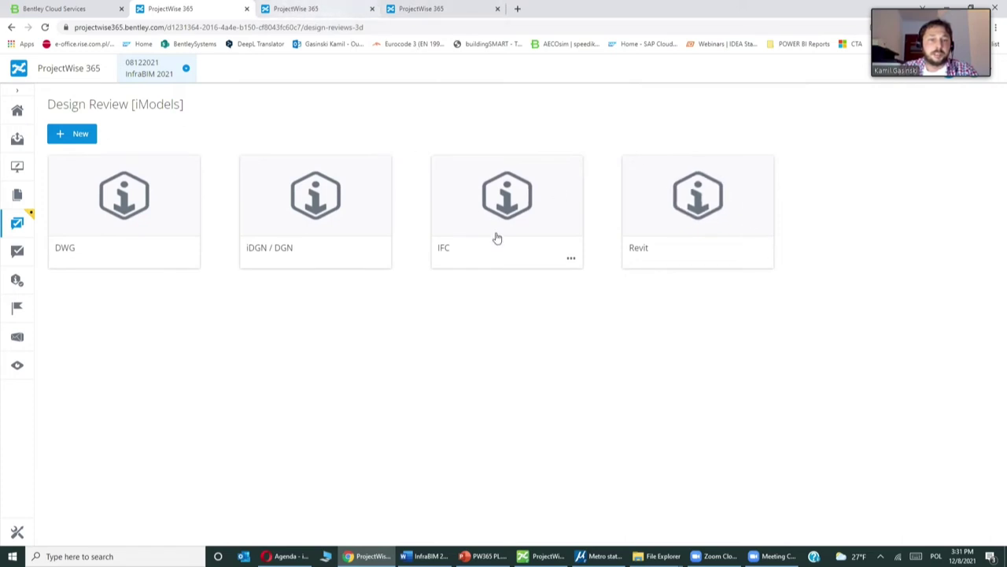
{"action": "left_click", "coordinate": [493, 189]}
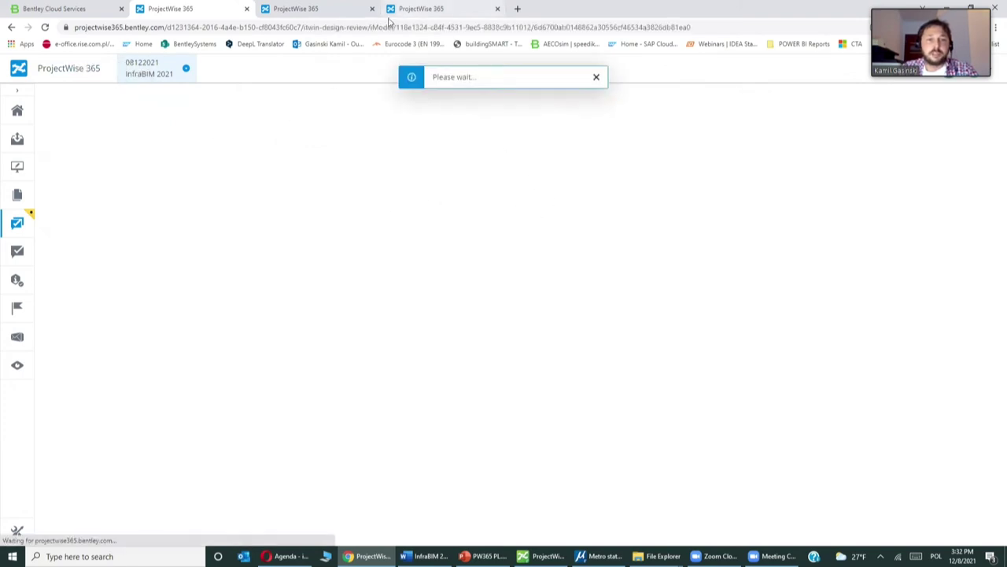
{"action": "left_click", "coordinate": [324, 11]}
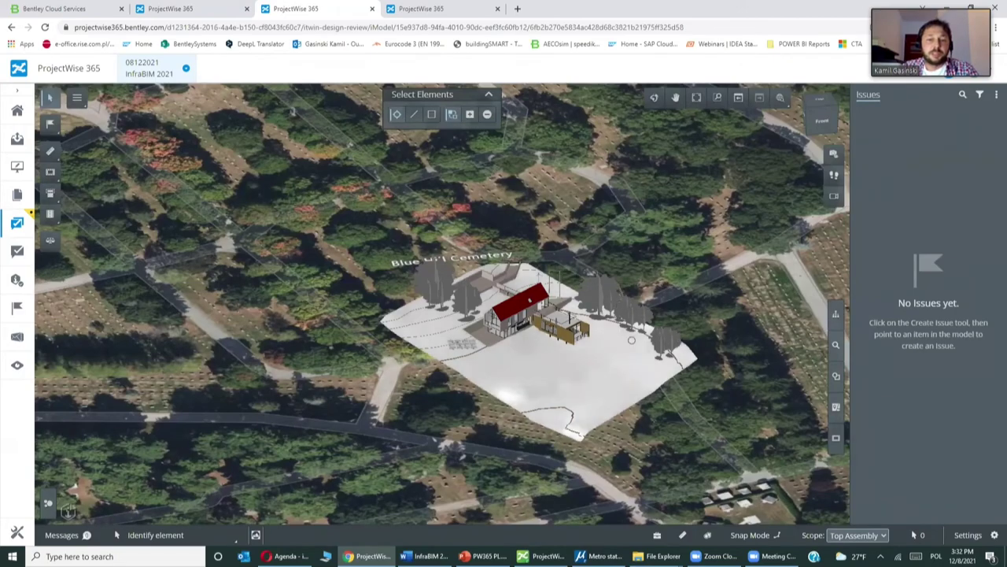
Examine the house and its terrain in the Revit iModel up close, from several angles and against the satellite map.
{"action": "scroll", "coordinate": [472, 316], "scroll_direction": "up", "scroll_amount": 5}
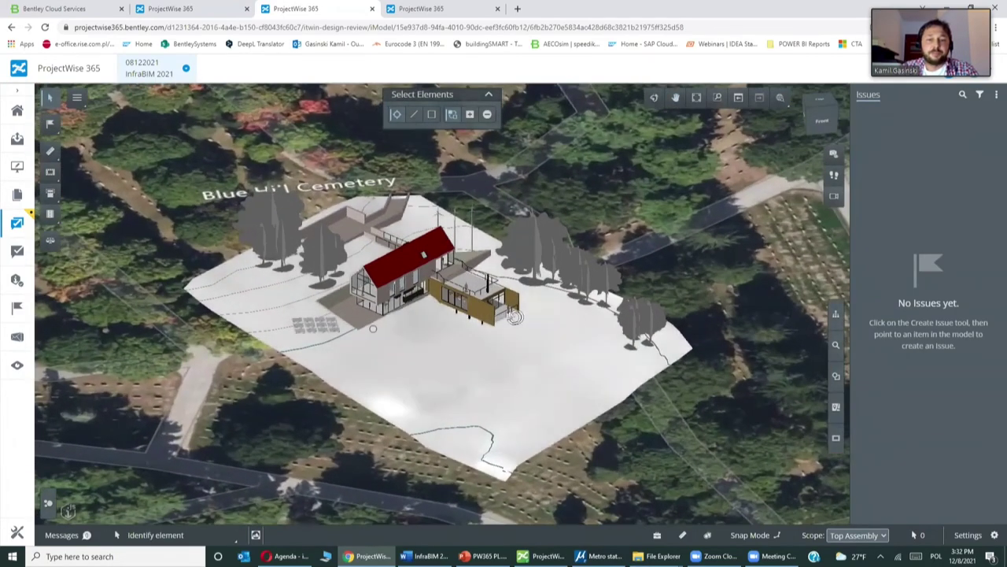
{"action": "left_click_drag", "start_coordinate": [514, 316], "coordinate": [481, 312]}
{"action": "scroll", "coordinate": [469, 309], "scroll_direction": "up", "scroll_amount": 3}
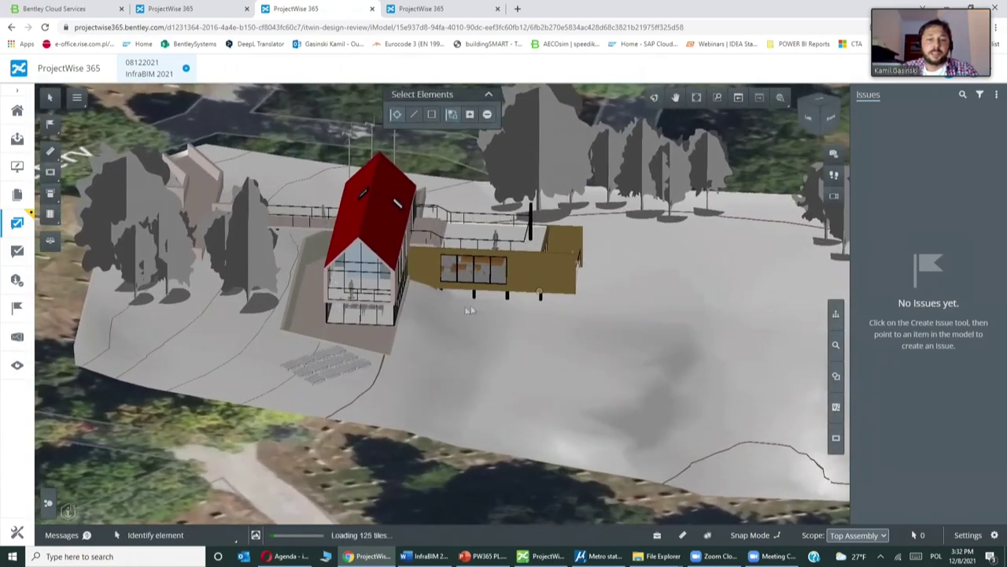
{"action": "scroll", "coordinate": [469, 310], "scroll_direction": "down", "scroll_amount": 6}
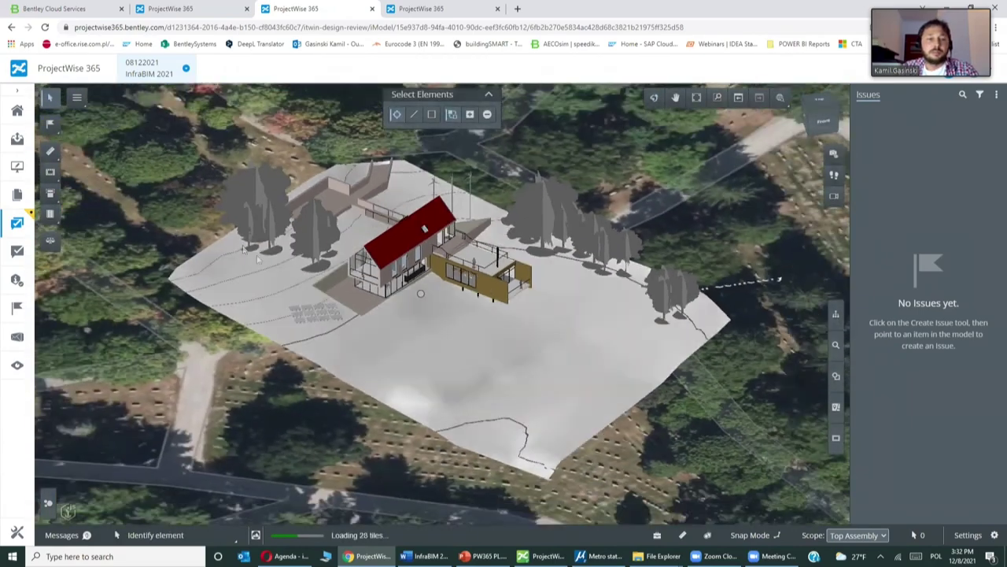
{"action": "scroll", "coordinate": [448, 313], "scroll_direction": "down", "scroll_amount": 3}
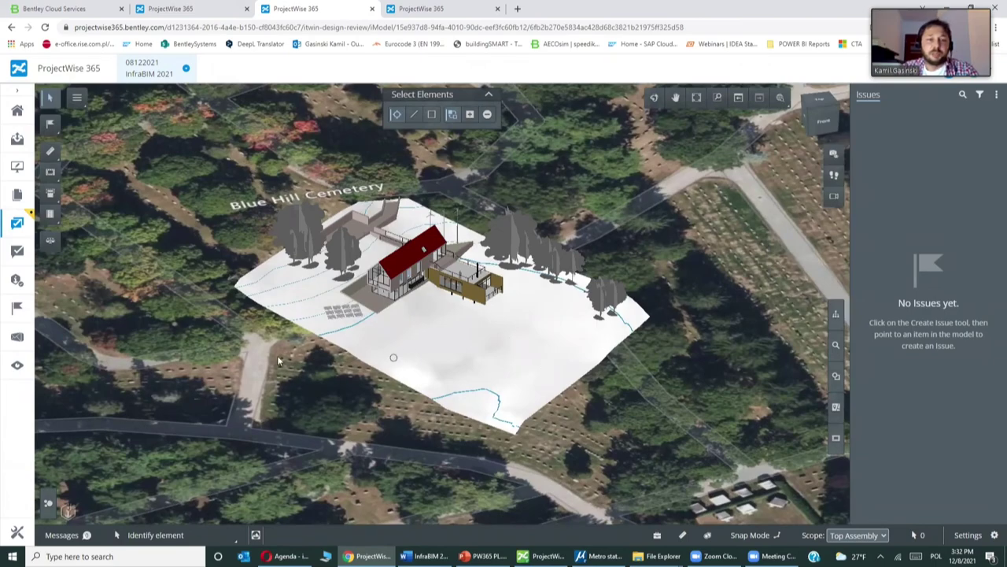
{"action": "left_click_drag", "start_coordinate": [252, 377], "coordinate": [94, 236]}
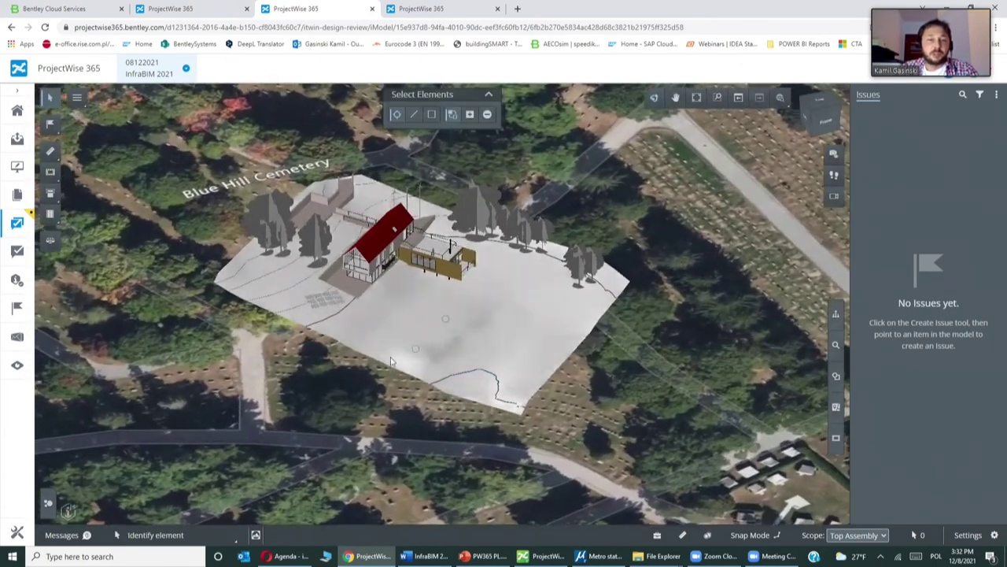
Display the Model Tree of the Revit iModel.
{"action": "left_click", "coordinate": [50, 152]}
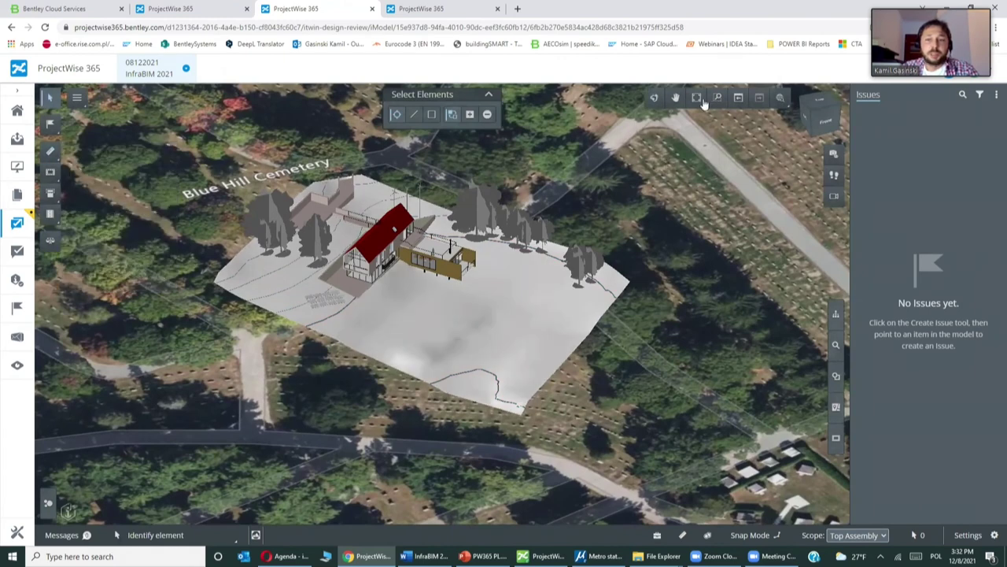
{"action": "left_click", "coordinate": [836, 317]}
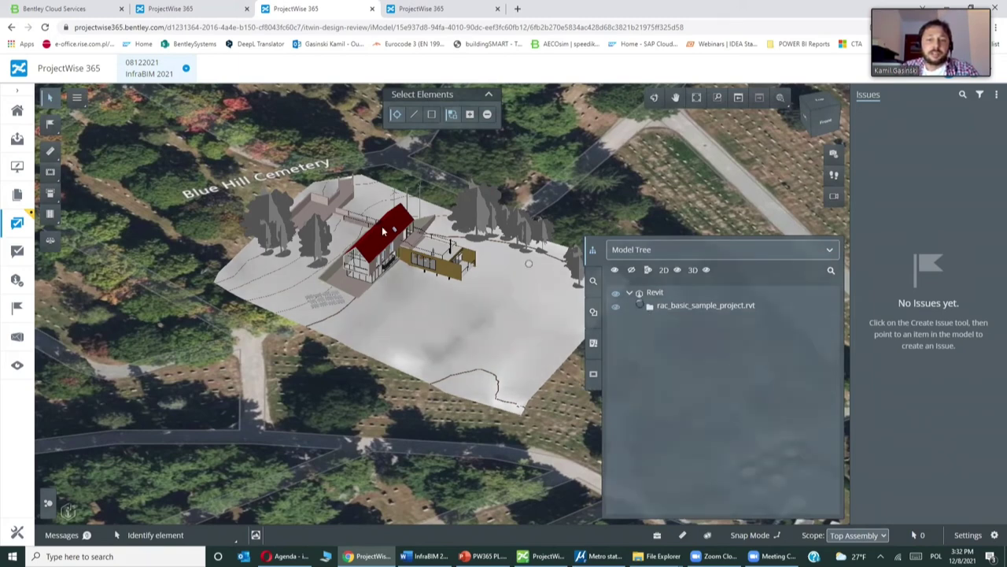
Inspect the Revit house up close and its placement within the wider satellite map surroundings, and display the issue tools.
{"action": "left_click", "coordinate": [364, 252]}
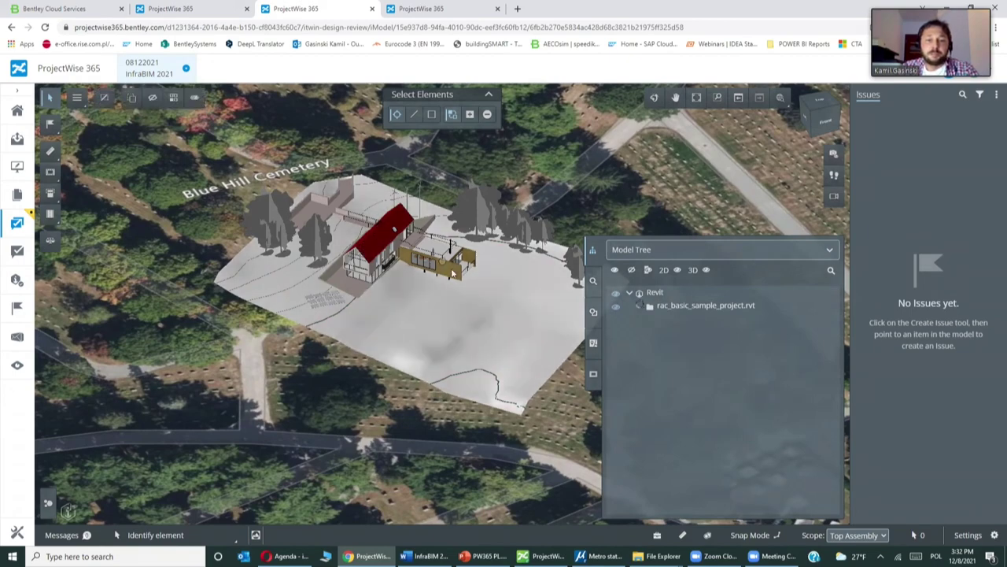
{"action": "scroll", "coordinate": [471, 260], "scroll_direction": "up", "scroll_amount": 5}
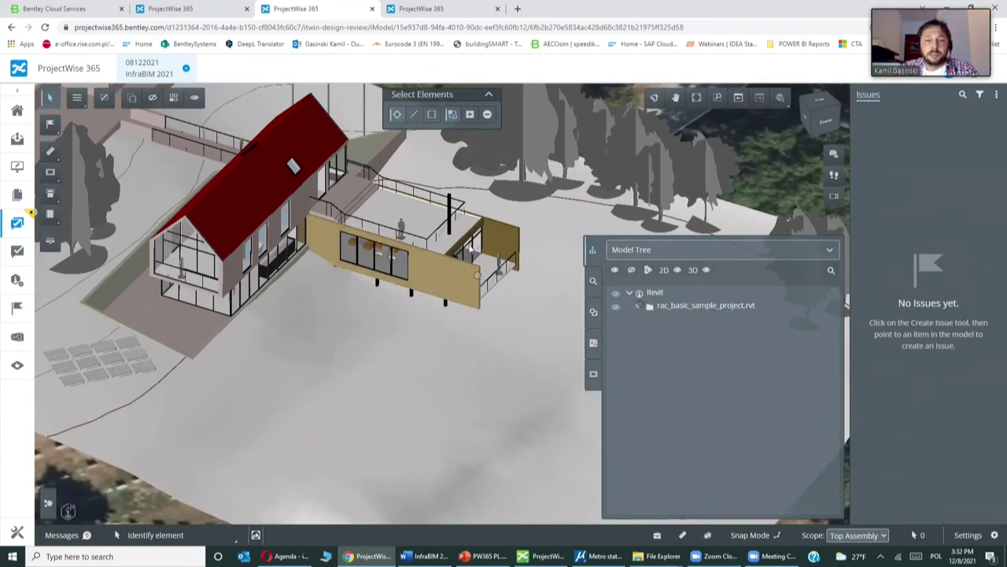
{"action": "scroll", "coordinate": [405, 376], "scroll_direction": "down", "scroll_amount": 5}
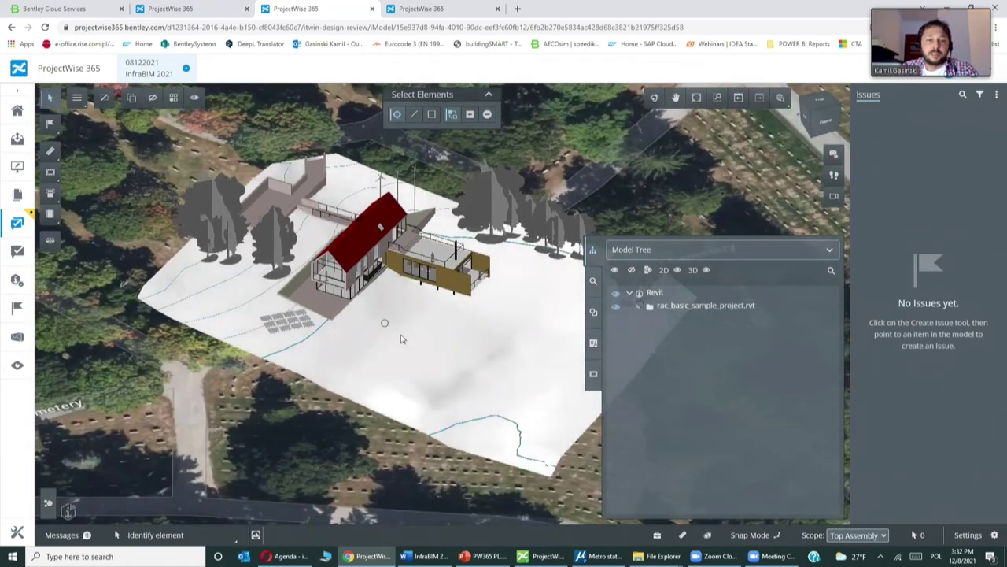
{"action": "scroll", "coordinate": [403, 333], "scroll_direction": "down", "scroll_amount": 3}
{"action": "scroll", "coordinate": [403, 334], "scroll_direction": "down", "scroll_amount": 3}
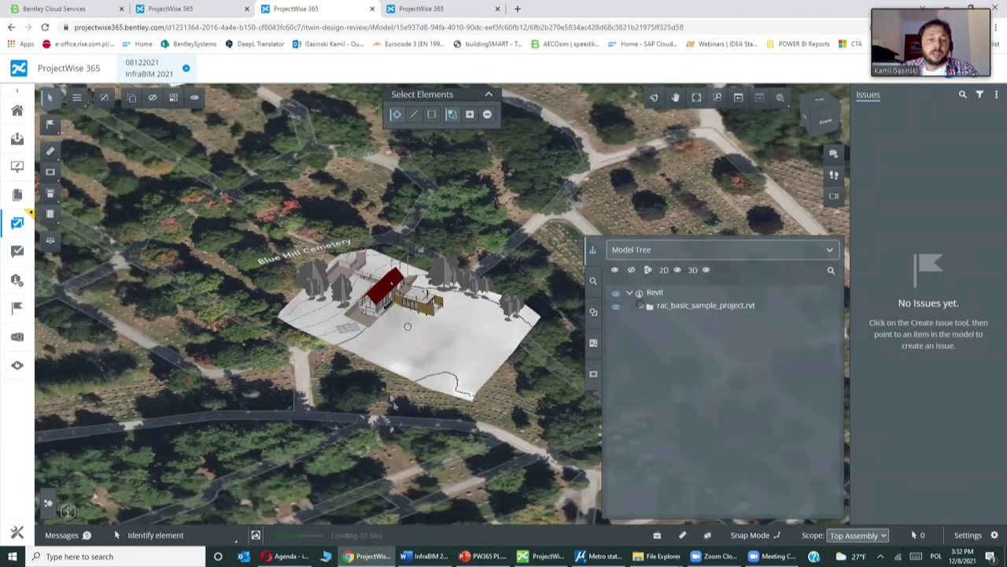
{"action": "scroll", "coordinate": [404, 425], "scroll_direction": "down", "scroll_amount": 2}
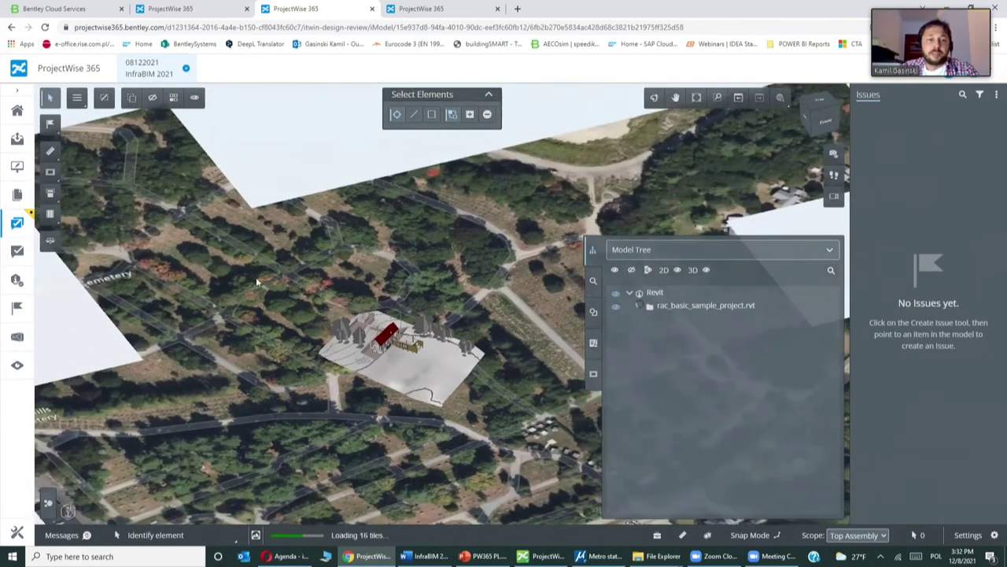
{"action": "left_click", "coordinate": [58, 132]}
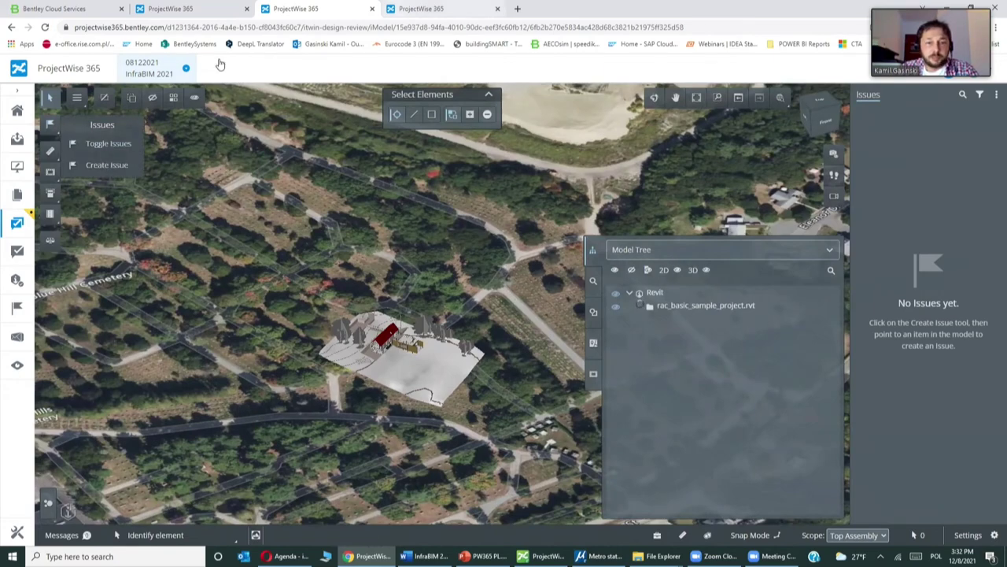
Switch to the industrial plant iModel in the other browser tab and open the "Clash with pipe" issue flagged beside the orange vessel's platform.
{"action": "key", "text": "ctrl+Tab"}
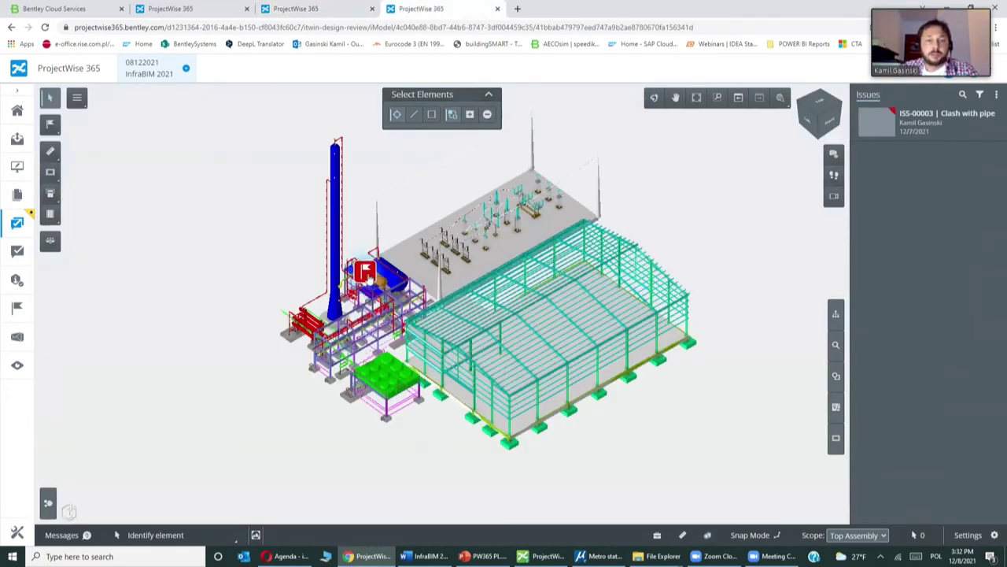
{"action": "scroll", "coordinate": [363, 274], "scroll_direction": "up", "scroll_amount": 3}
{"action": "scroll", "coordinate": [305, 340], "scroll_direction": "up", "scroll_amount": 3}
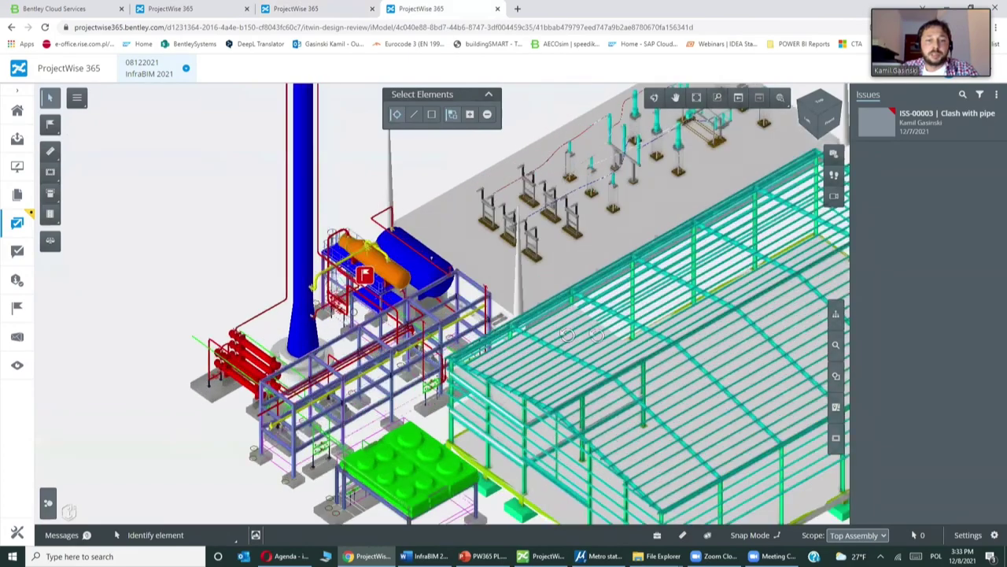
{"action": "left_click_drag", "start_coordinate": [305, 340], "coordinate": [440, 322]}
{"action": "scroll", "coordinate": [409, 295], "scroll_direction": "up", "scroll_amount": 5}
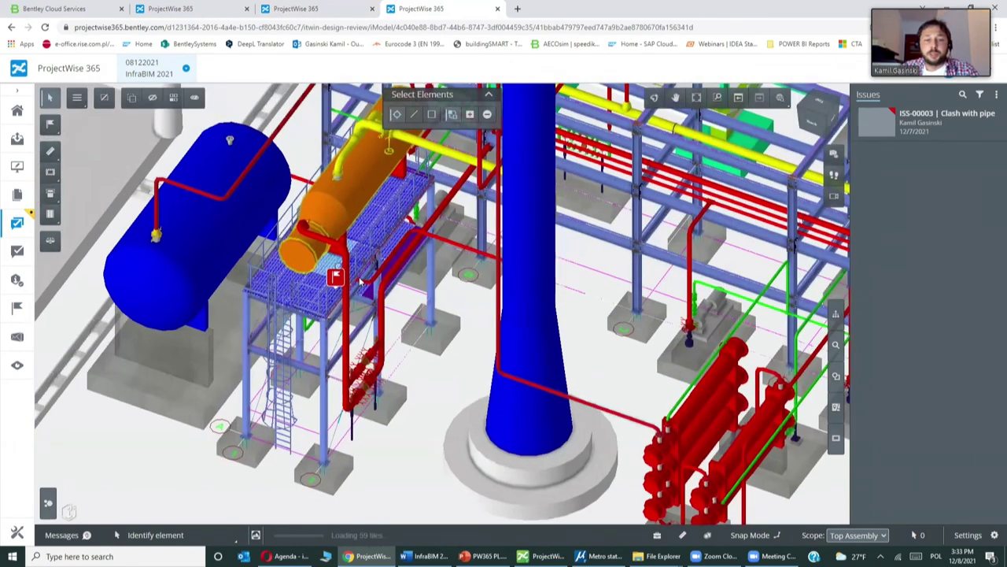
{"action": "left_click", "coordinate": [335, 277]}
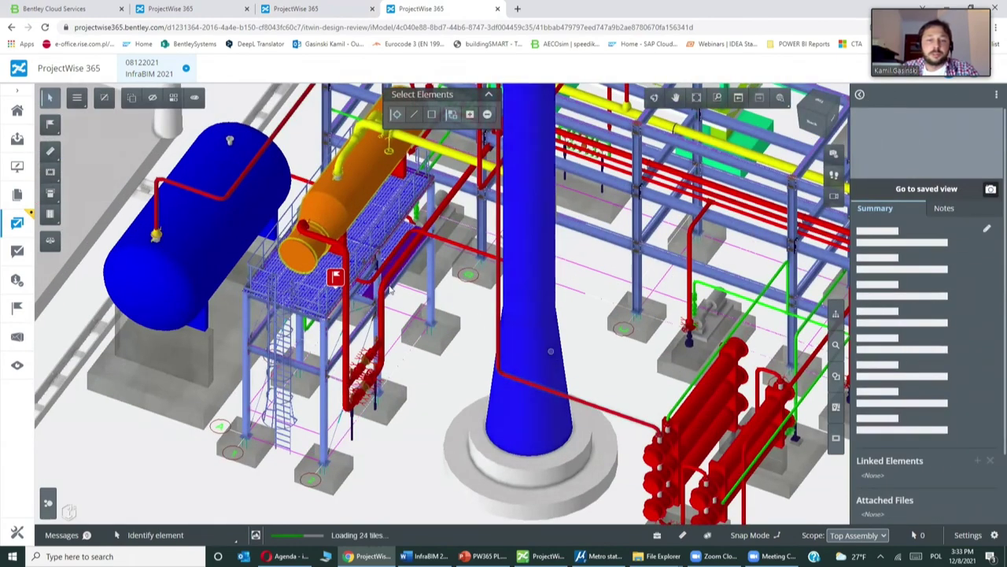